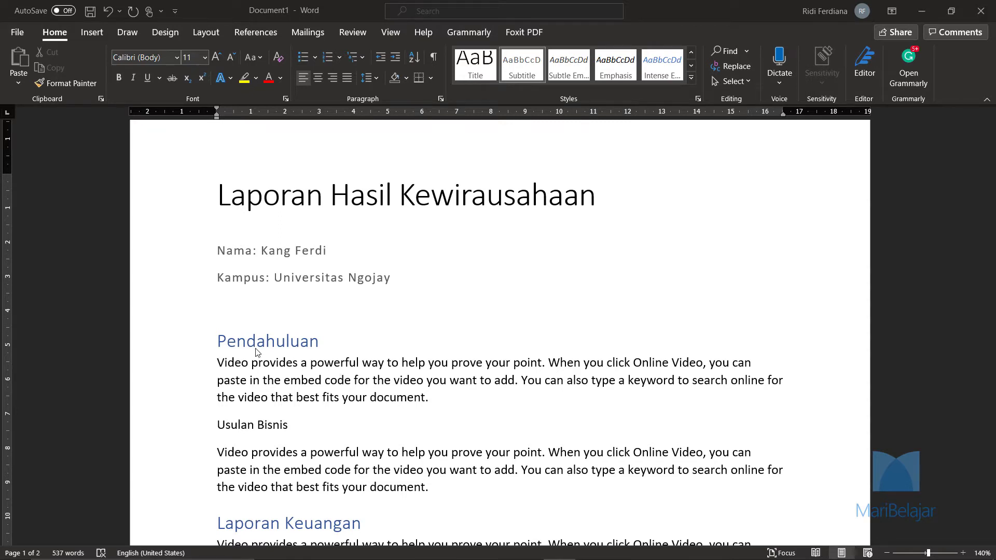
# Step: Display the Navigation pane so the document's headings are listed beside the text
pyautogui.click(294, 424)
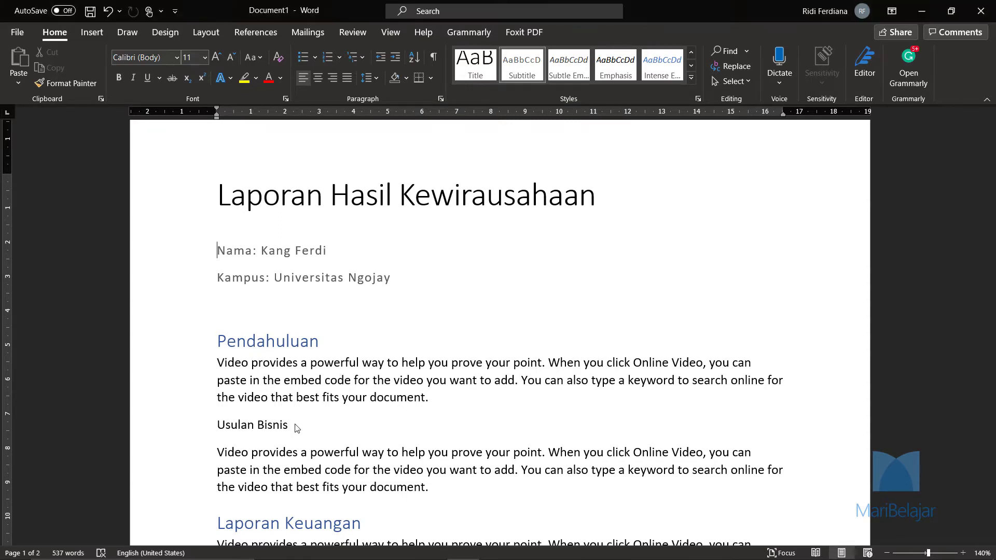
pyautogui.click(285, 423)
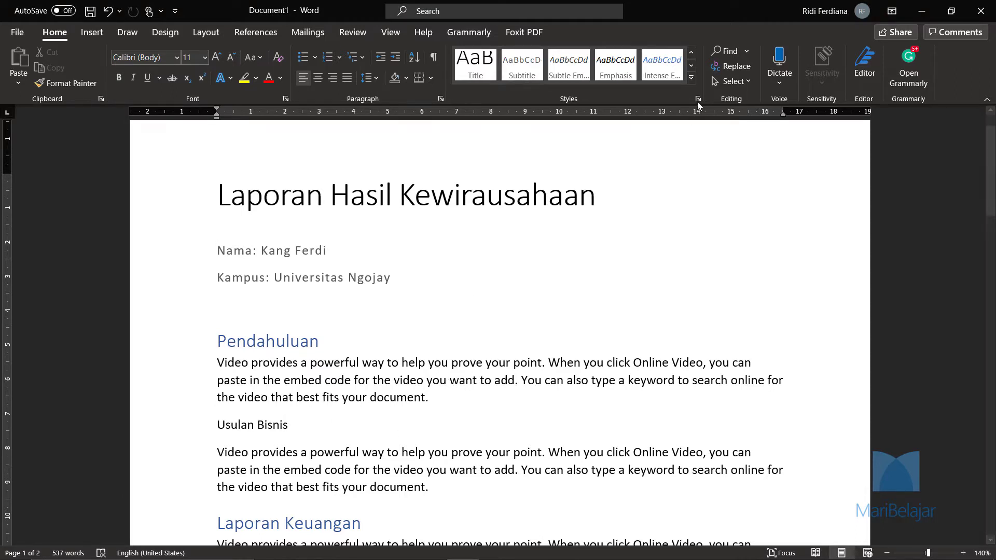
pyautogui.click(691, 52)
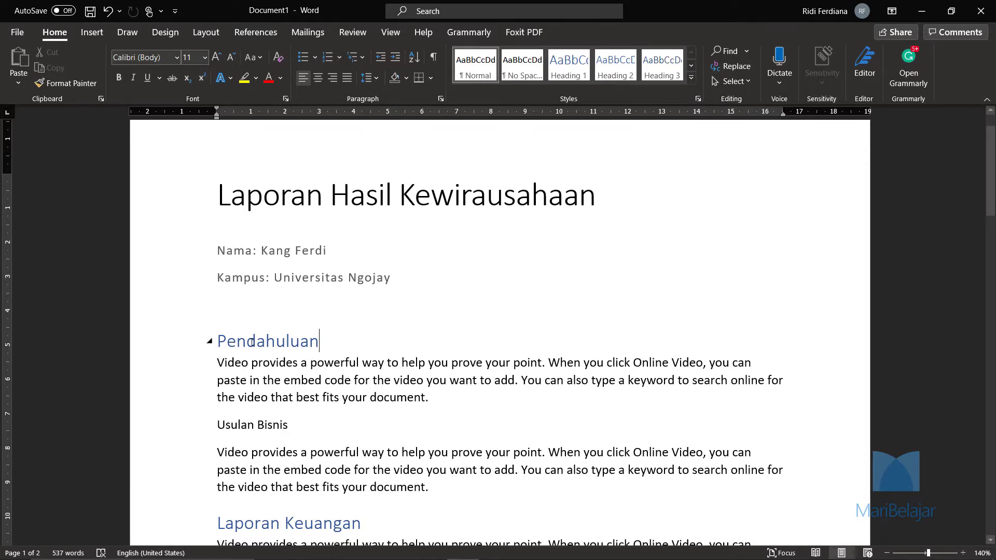
pyautogui.moveTo(251, 342); pyautogui.dragTo(216, 342)
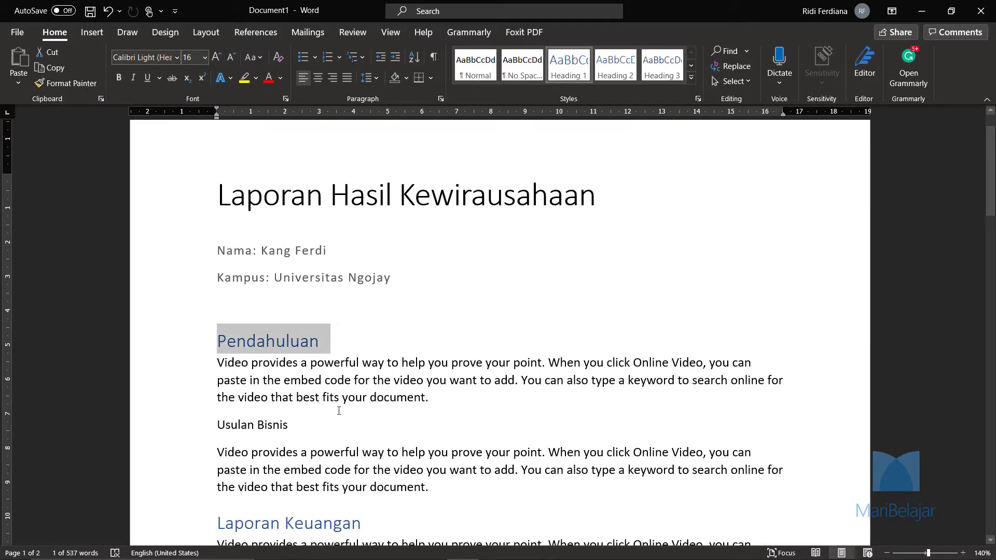
pyautogui.click(391, 34)
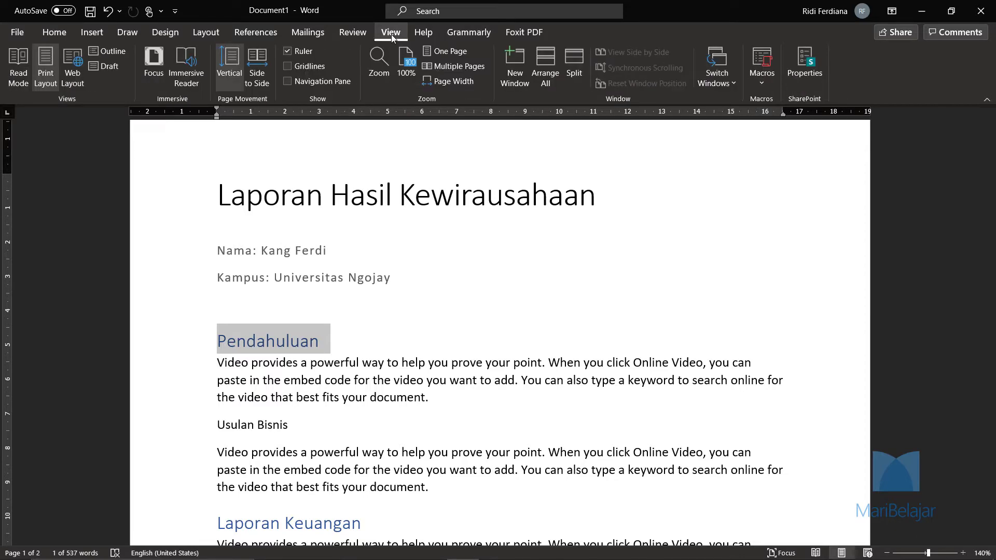
pyautogui.click(303, 82)
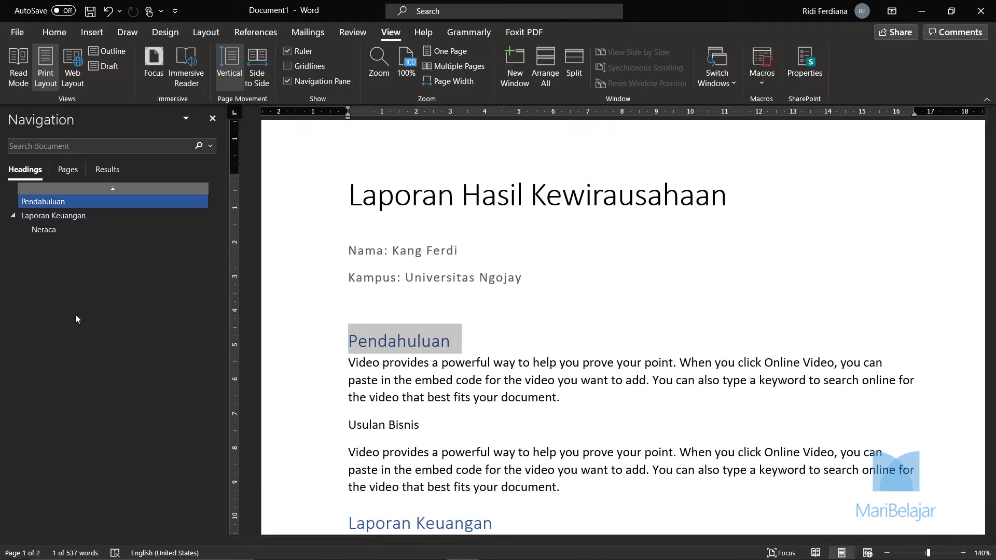
# Step: Apply the Heading 1 style to the "Usulan Bisnis" line
pyautogui.scroll(-5, 550, 285)
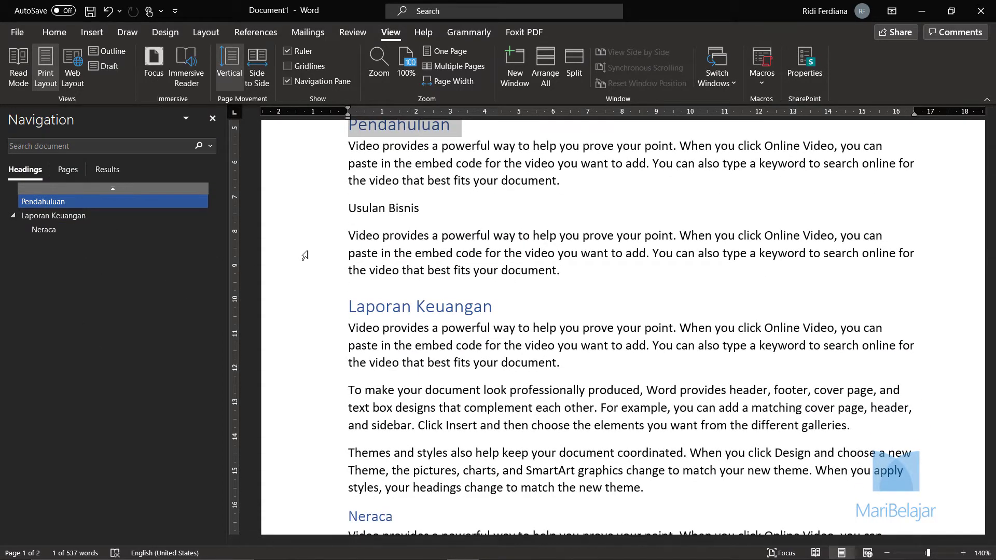
pyautogui.scroll(3, 609, 354)
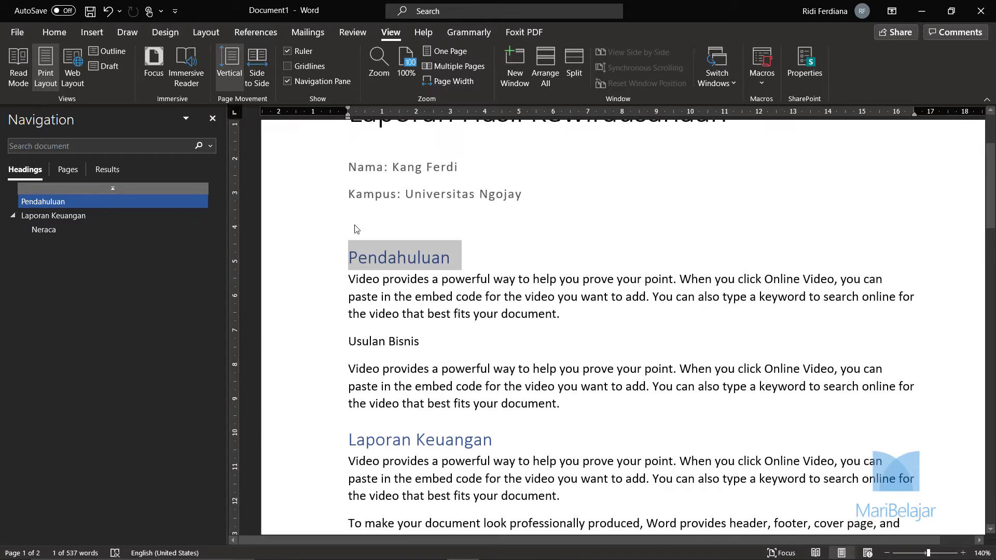
pyautogui.click(55, 32)
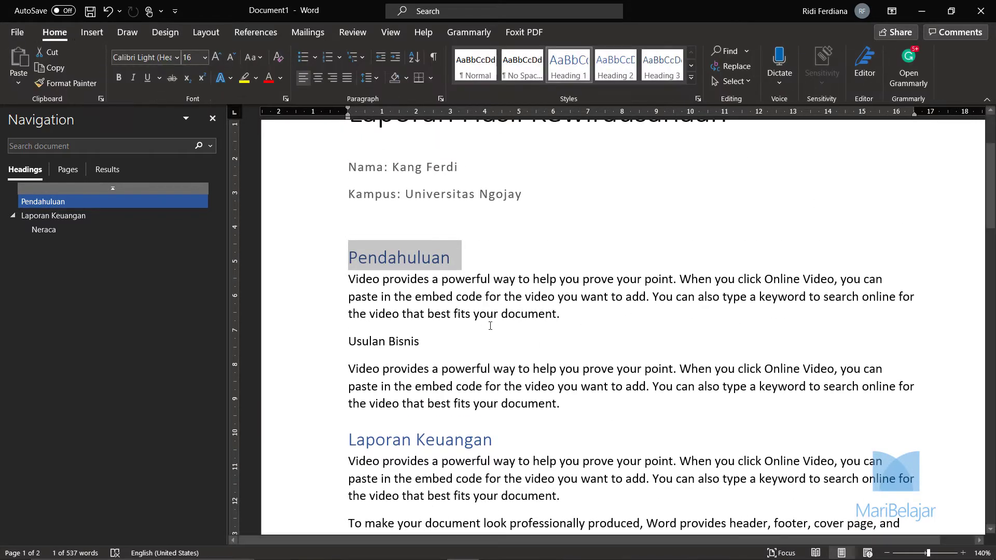
pyautogui.click(340, 342)
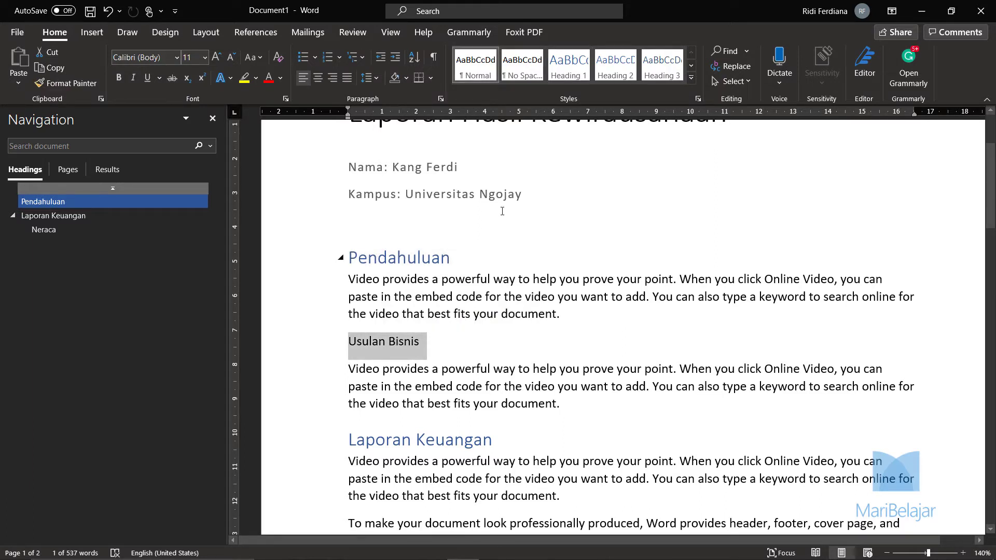
pyautogui.click(568, 68)
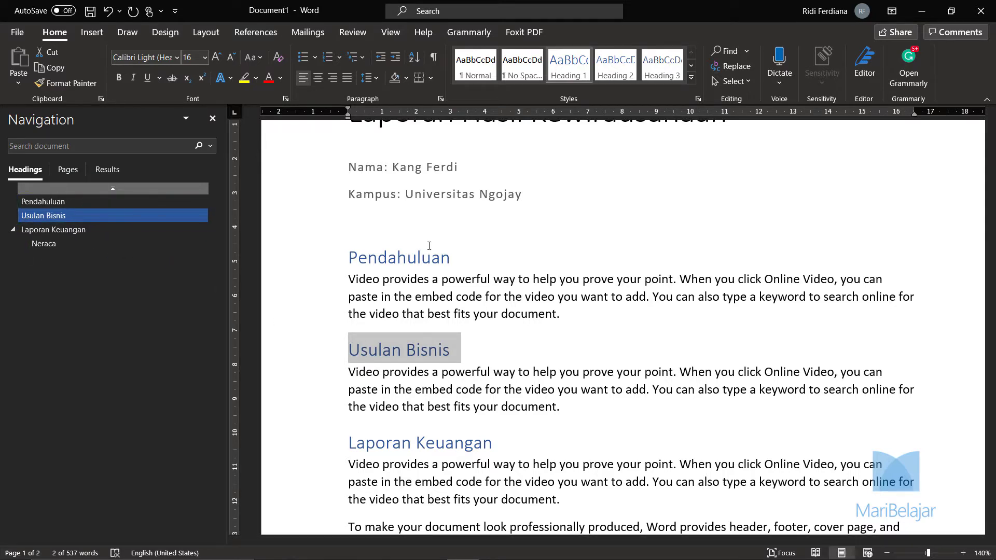
pyautogui.click(477, 76)
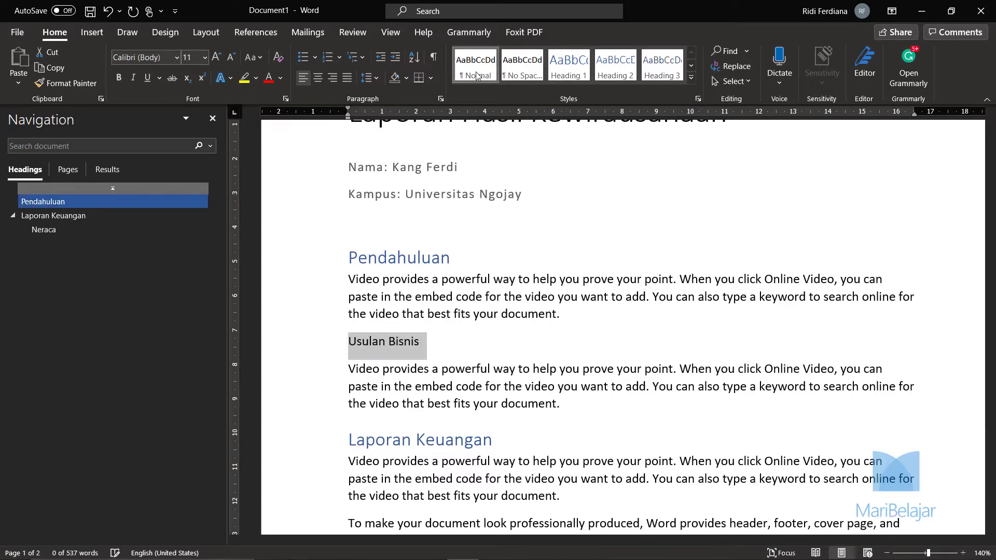
pyautogui.click(568, 67)
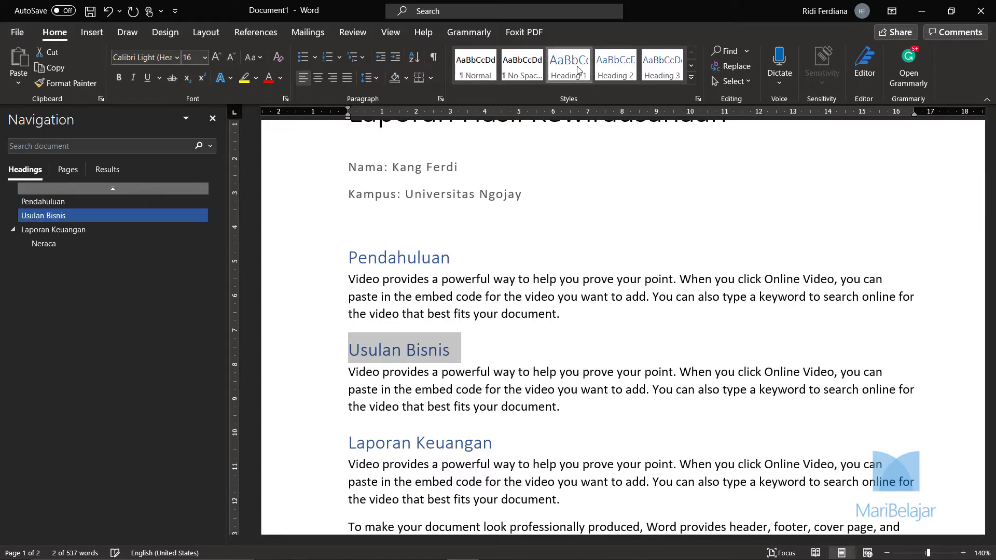
# Step: Apply the Heading 2 style to the "Laba Rugi" and "Perubahan Modal" lines under Laporan Keuangan
pyautogui.scroll(-3, 422, 374)
pyautogui.scroll(-14, 422, 374)
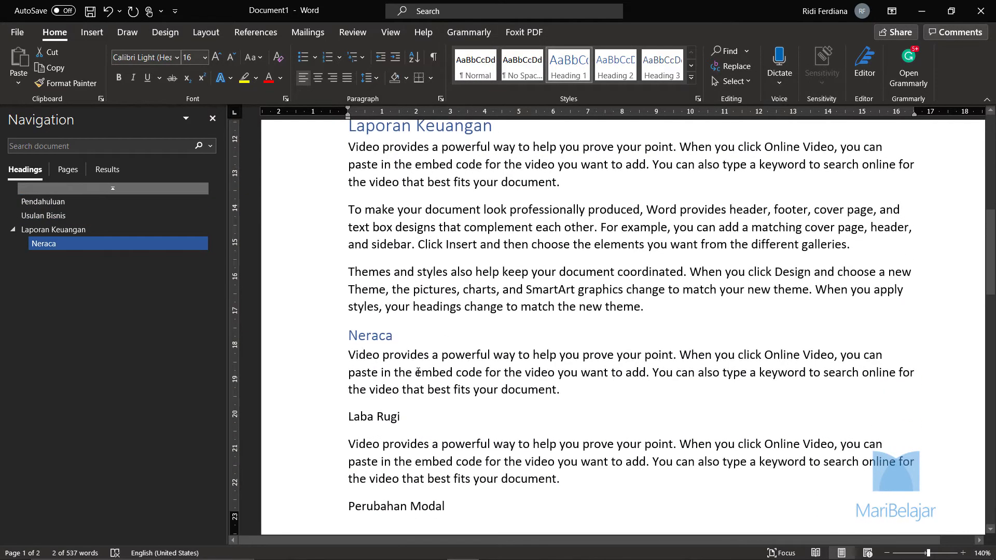
pyautogui.moveTo(410, 284); pyautogui.dragTo(348, 290)
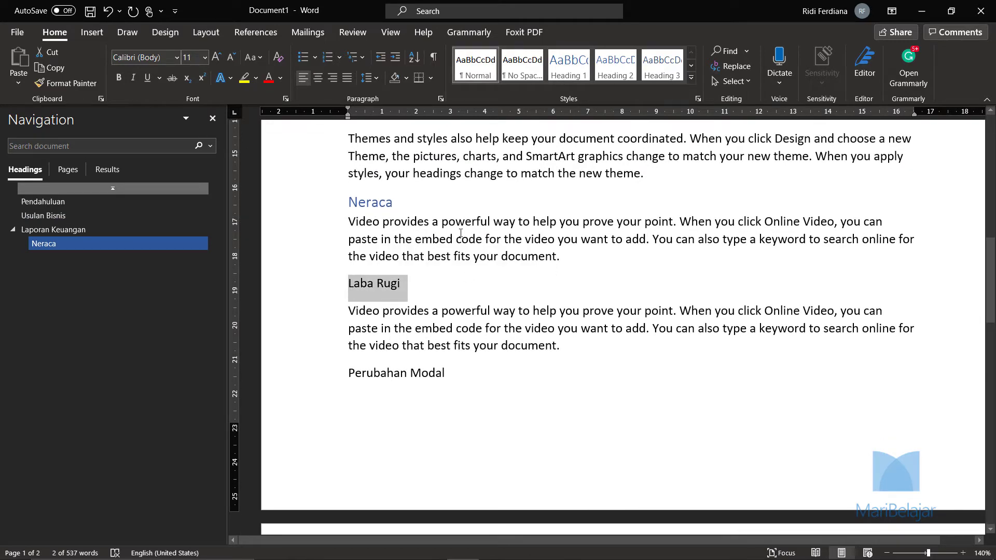
pyautogui.scroll(5, 558, 342)
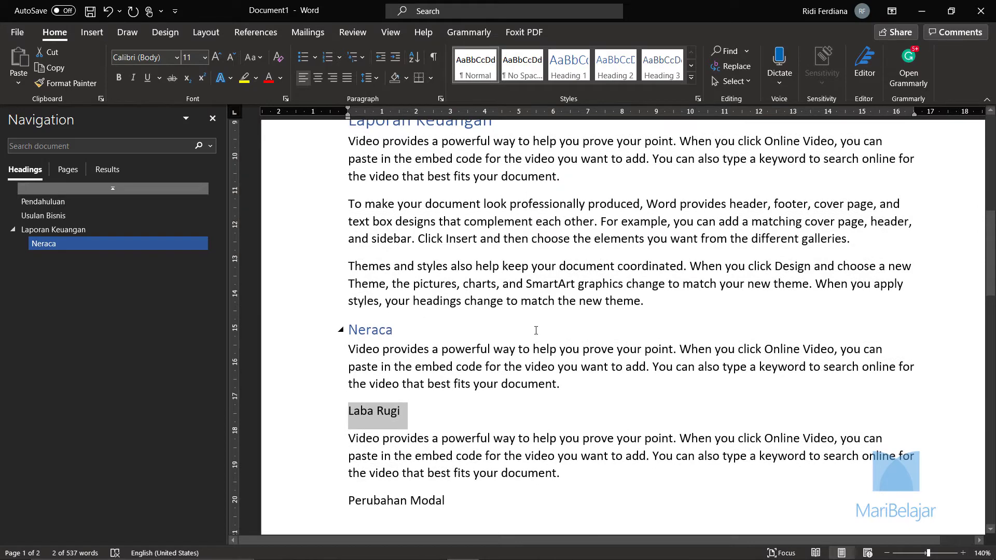
pyautogui.scroll(4, 398, 261)
pyautogui.scroll(-5, 426, 328)
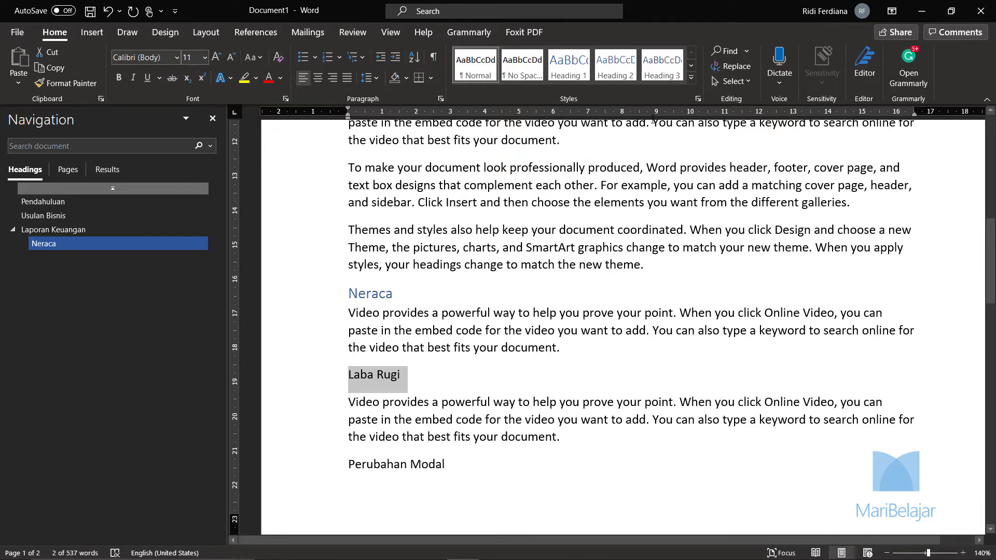
pyautogui.click(627, 76)
pyautogui.moveTo(451, 459); pyautogui.dragTo(347, 459)
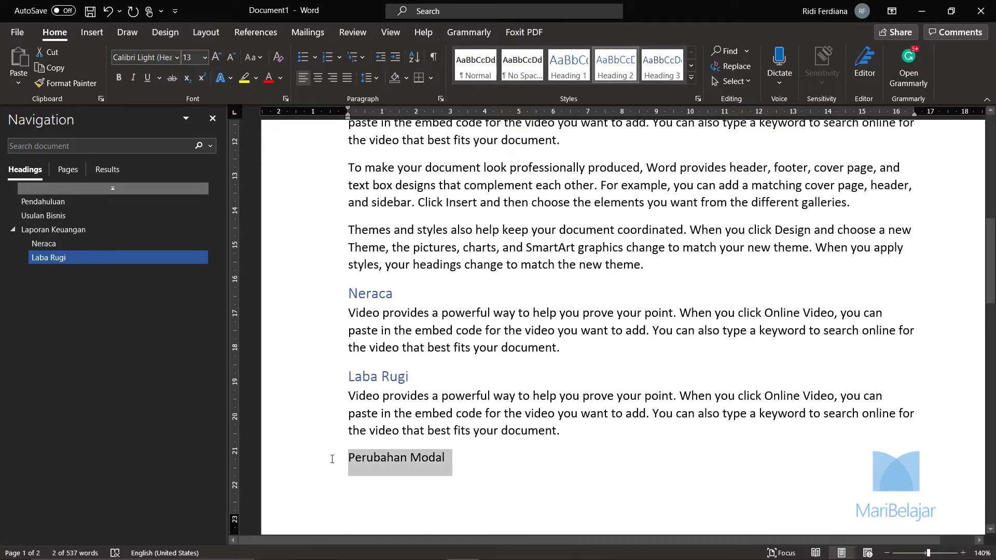
pyautogui.click(633, 63)
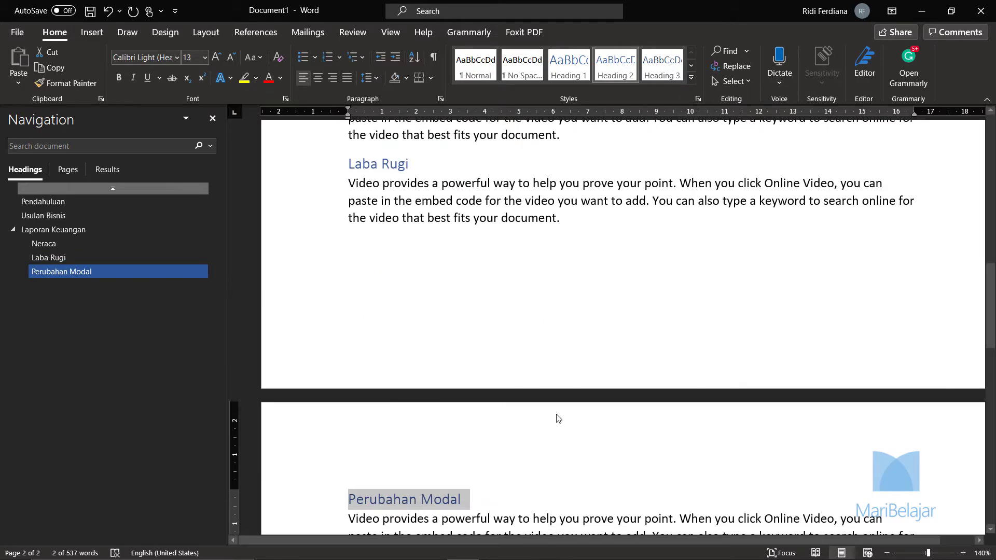
# Step: Apply Heading 3 to "Pendambahan Modal", "Daftar Penanam Modal" and "Daftar Prive", and correct the first one's spelling to "Penambahan Modal"
pyautogui.scroll(-3, 553, 413)
pyautogui.scroll(-3, 552, 411)
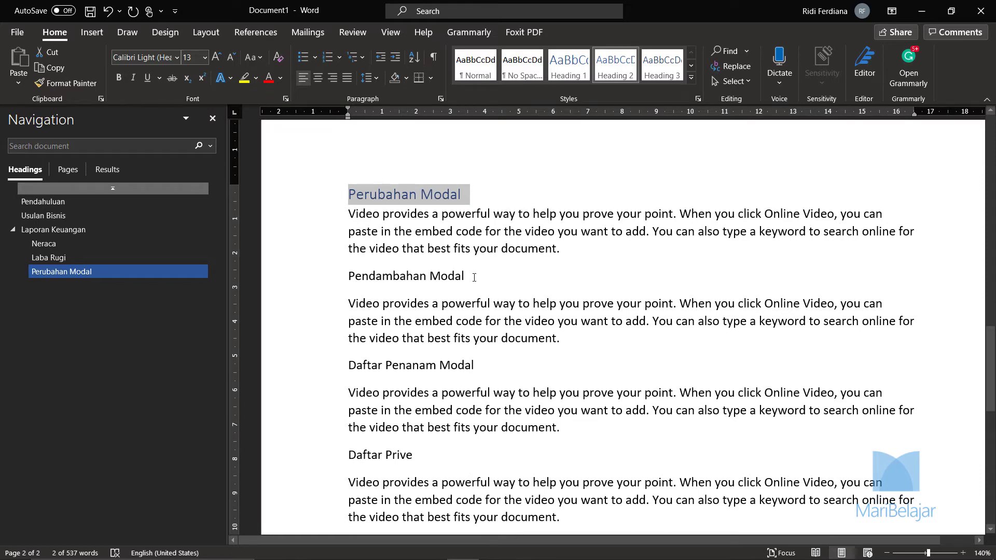
pyautogui.moveTo(474, 277); pyautogui.dragTo(347, 277)
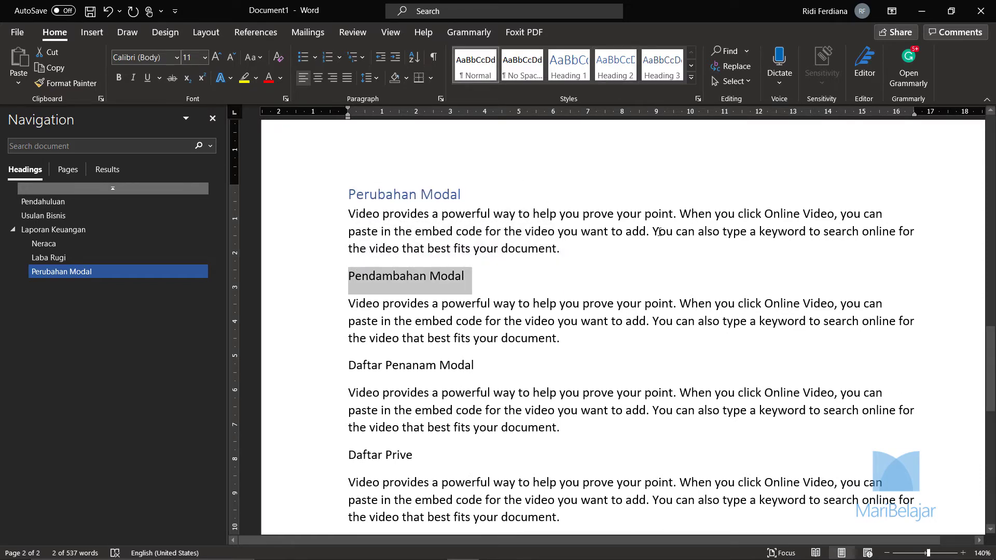
pyautogui.click(661, 65)
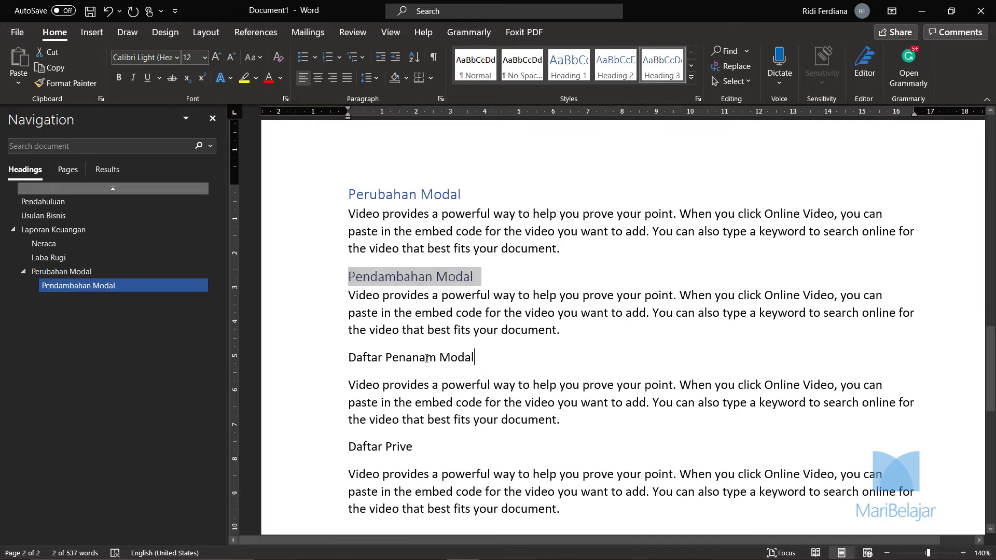
pyautogui.moveTo(475, 358); pyautogui.dragTo(347, 357)
pyautogui.click(661, 65)
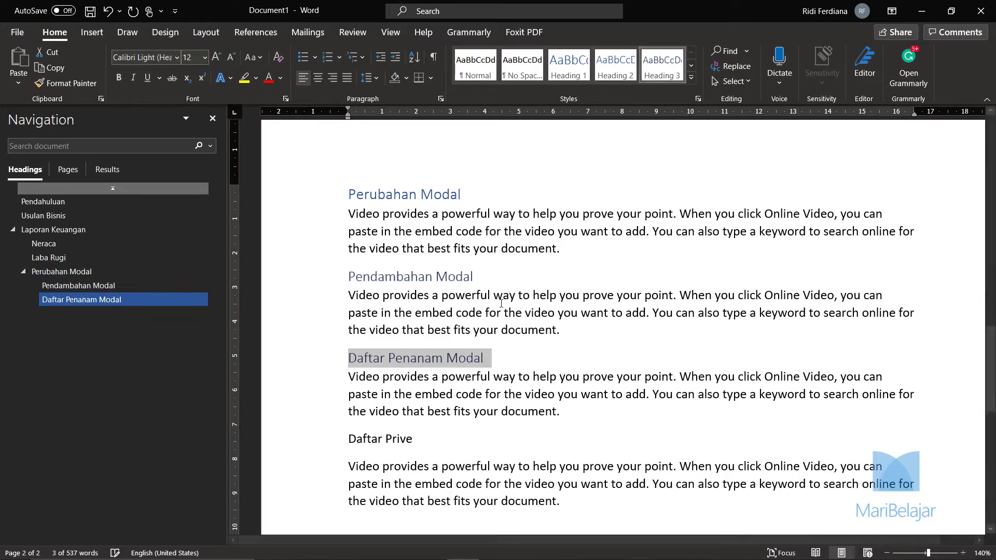
pyautogui.moveTo(413, 439); pyautogui.dragTo(345, 438)
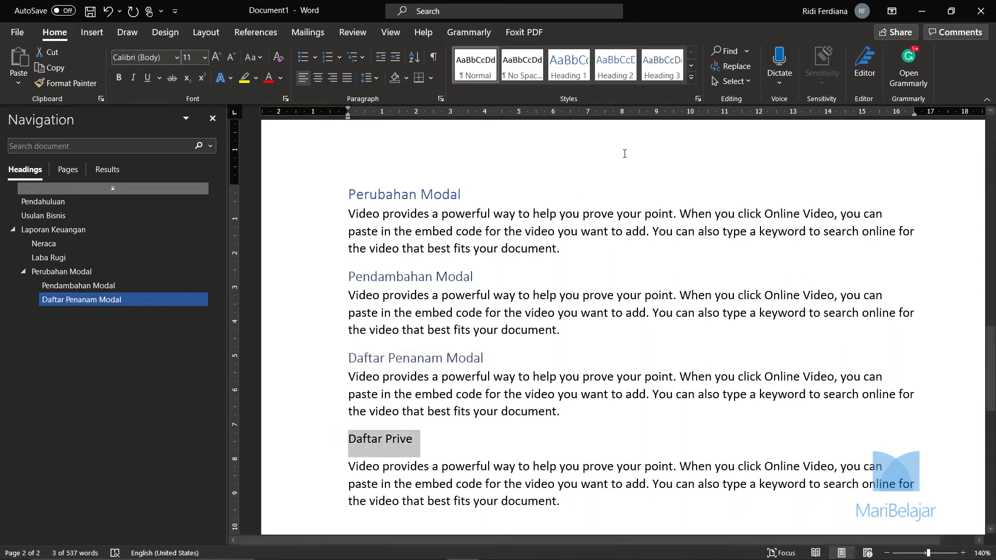
pyautogui.click(662, 65)
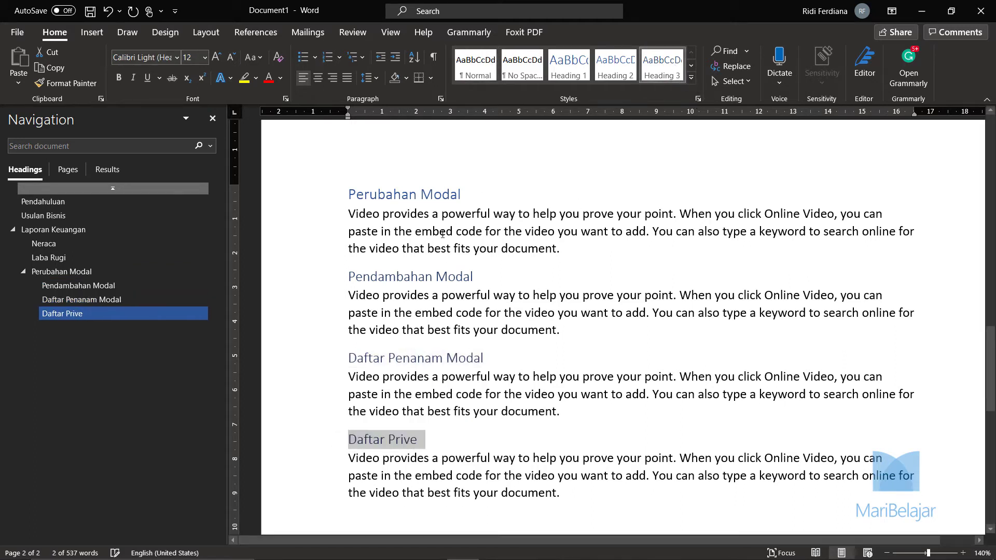
pyautogui.click(381, 276)
pyautogui.press('BackSpace')
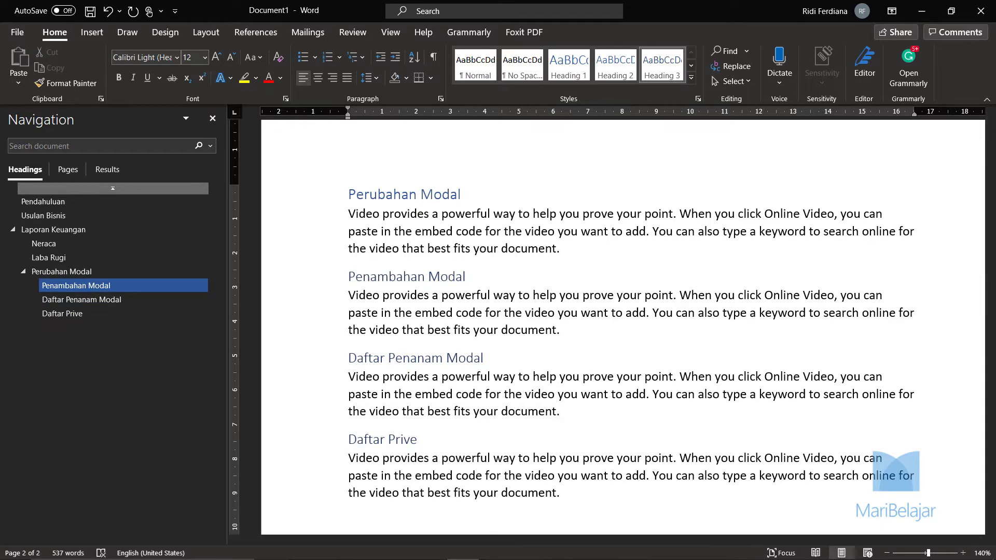
# Step: Modify the Heading 3 style to use a font size of 11
pyautogui.rightClick(674, 62)
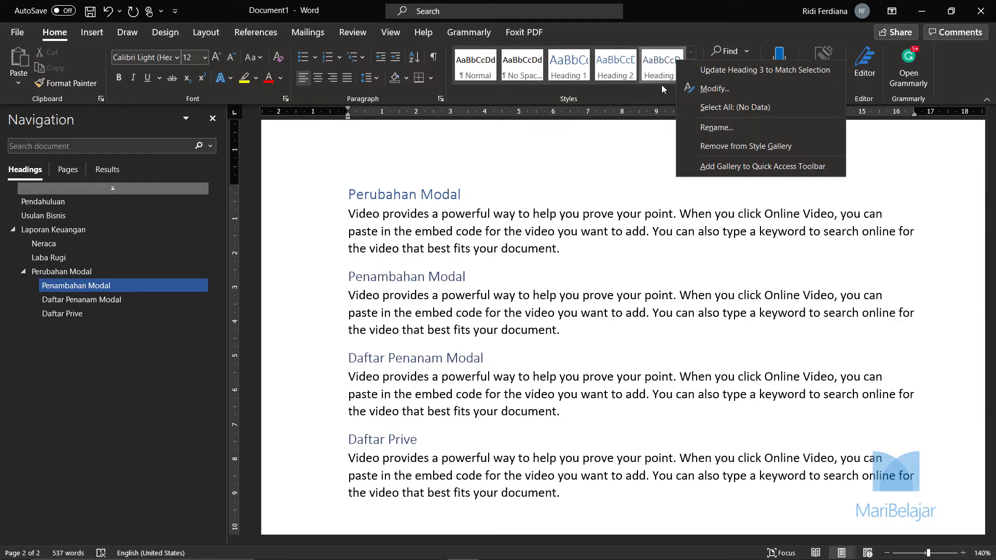
pyautogui.click(713, 91)
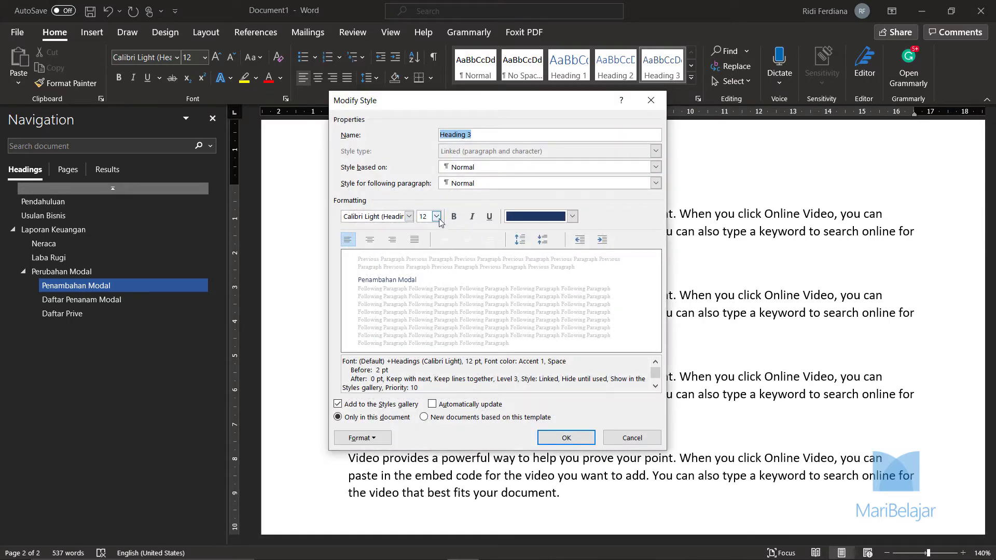
pyautogui.click(436, 216)
pyautogui.click(423, 254)
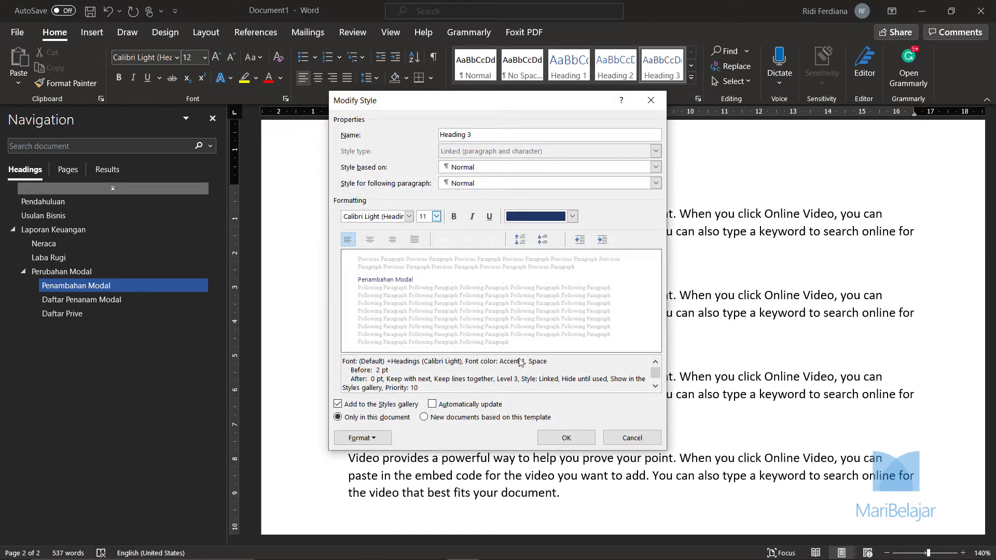
pyautogui.click(564, 438)
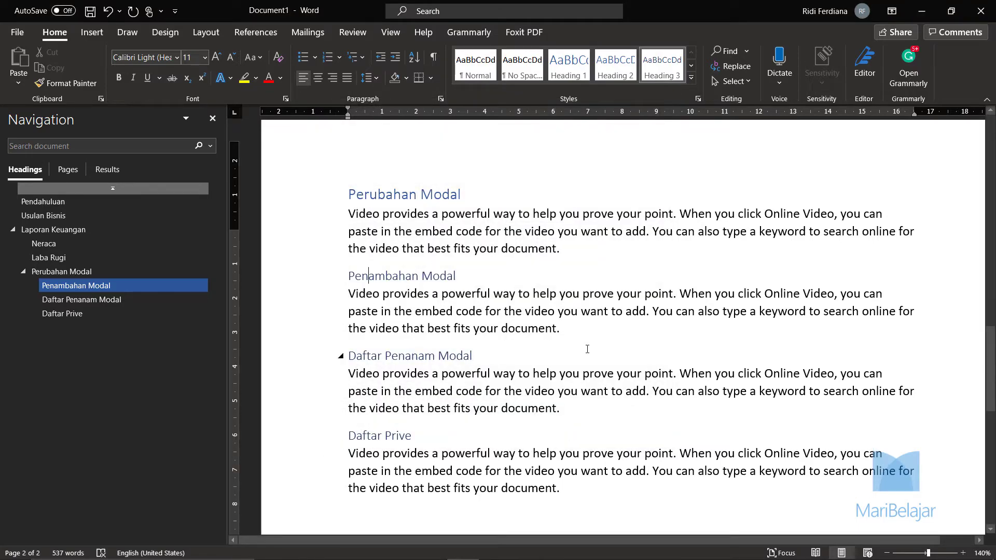
# Step: Review the heading styles throughout the document from the title to the financial sections
pyautogui.scroll(15, 587, 347)
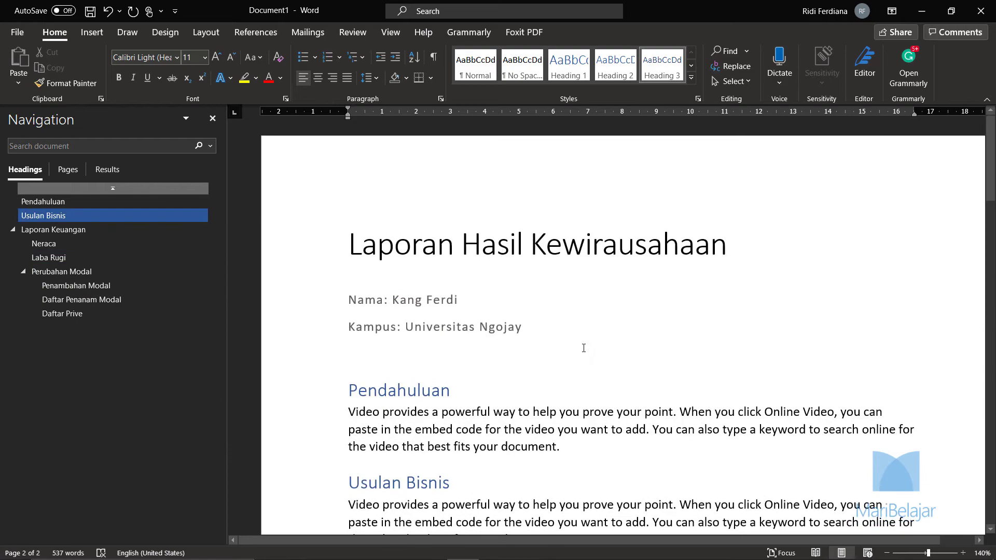
pyautogui.scroll(-12, 587, 348)
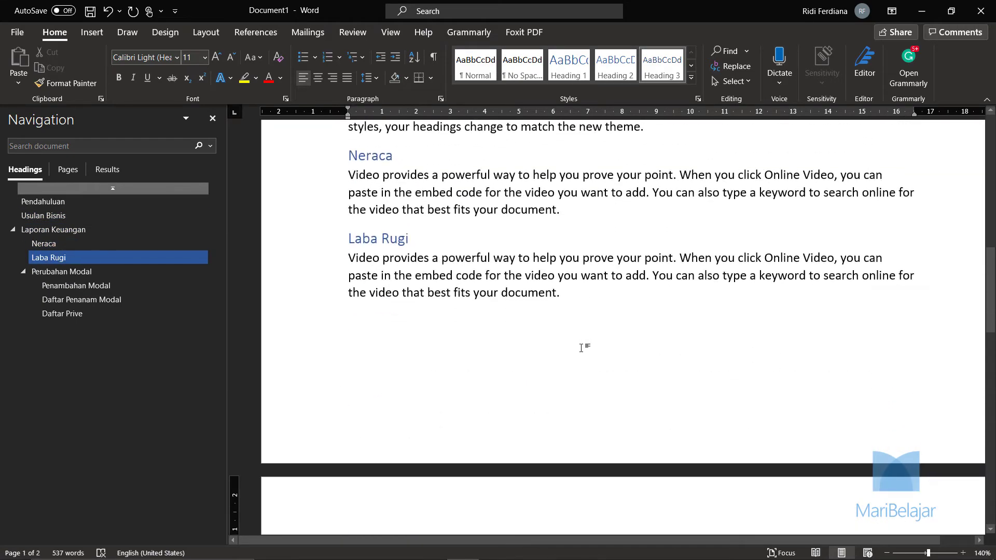
pyautogui.scroll(8, 582, 348)
pyautogui.scroll(6, 582, 347)
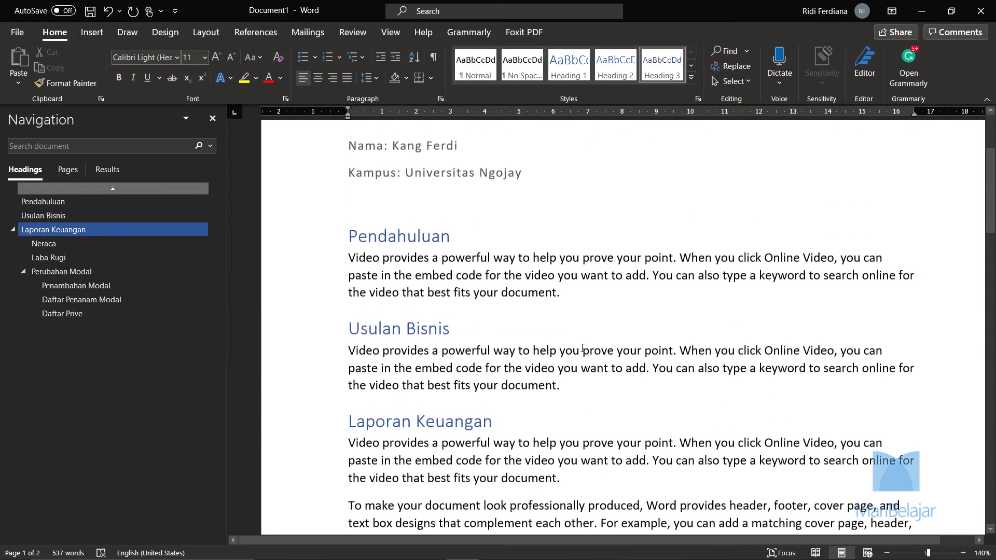
pyautogui.scroll(-4, 575, 355)
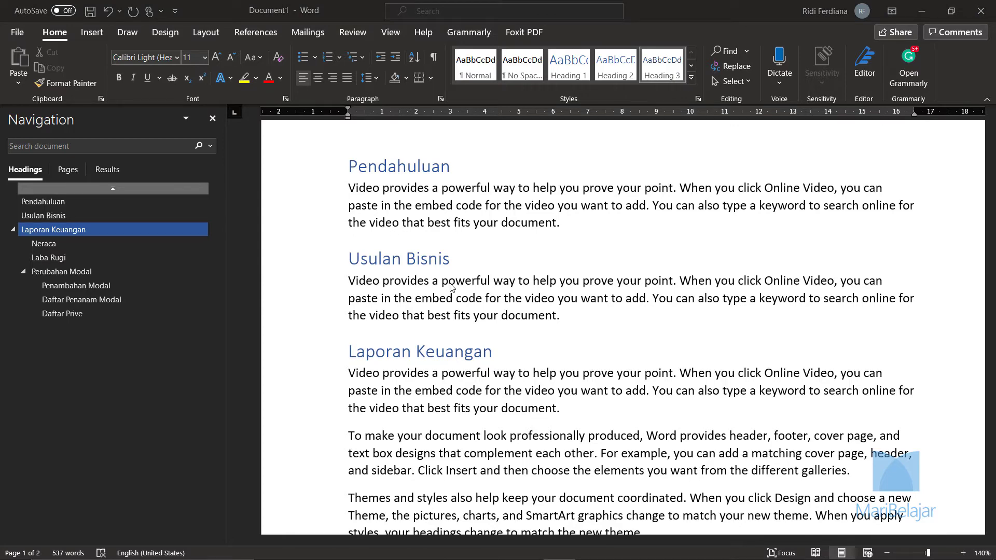
pyautogui.scroll(3, 355, 306)
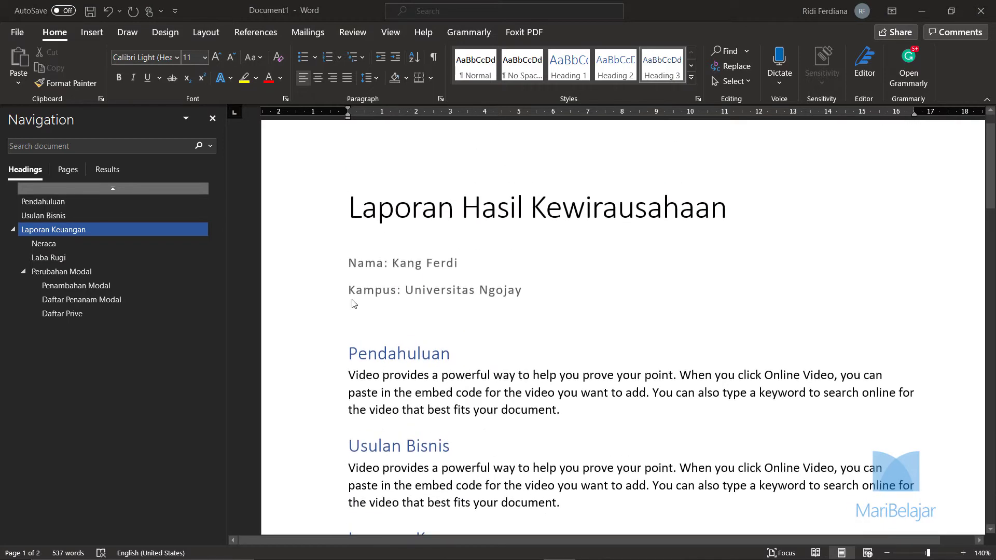
# Step: Number all the headings with the multilevel list linked to the heading styles (1 Heading 1, 1.1 Heading 2, 1.1.1 Heading 3)
pyautogui.scroll(-1, 353, 318)
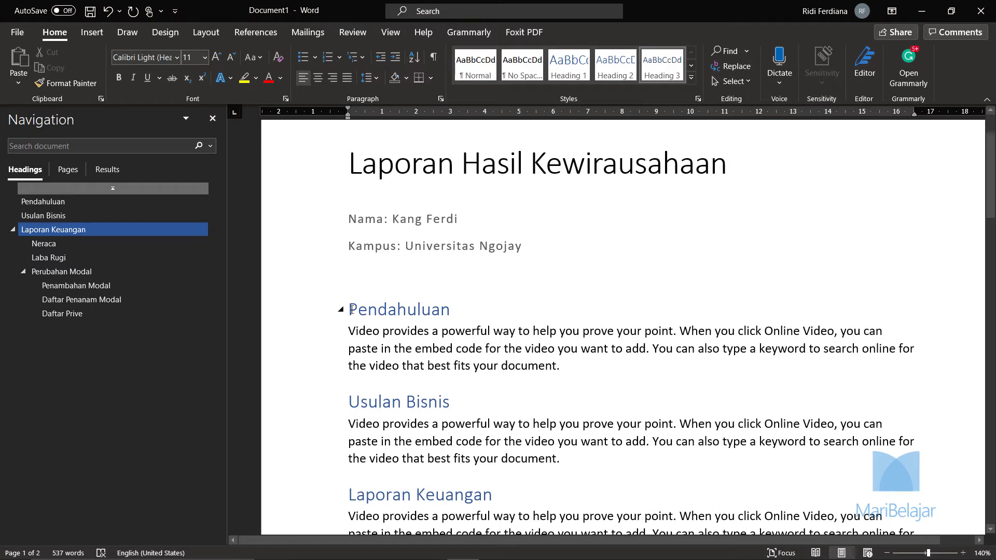
pyautogui.click(352, 310)
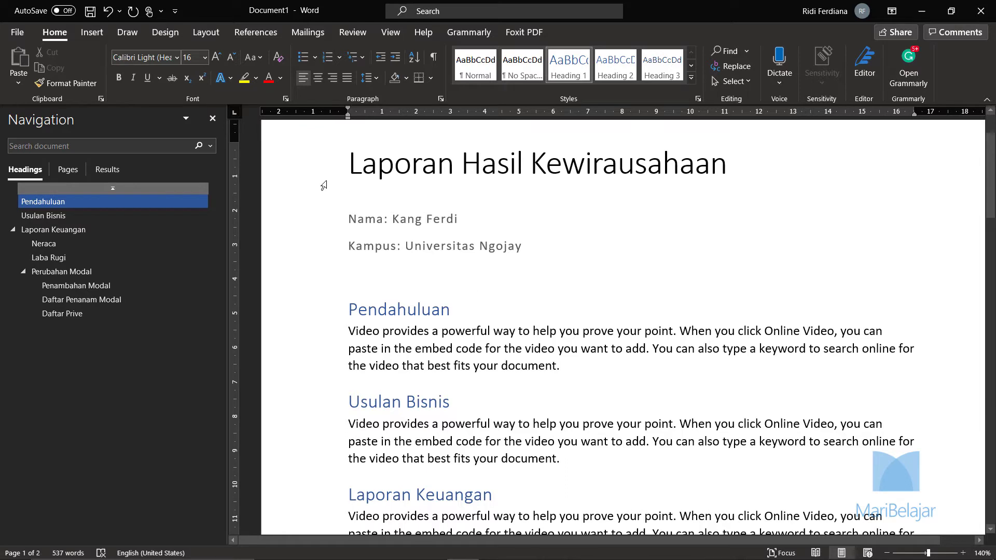
pyautogui.click(362, 61)
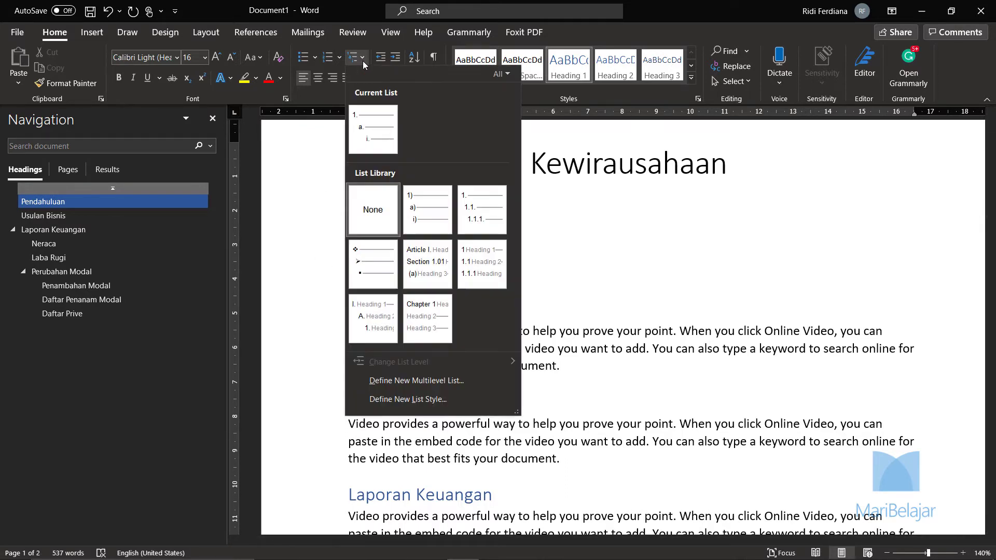
pyautogui.moveTo(481, 269)
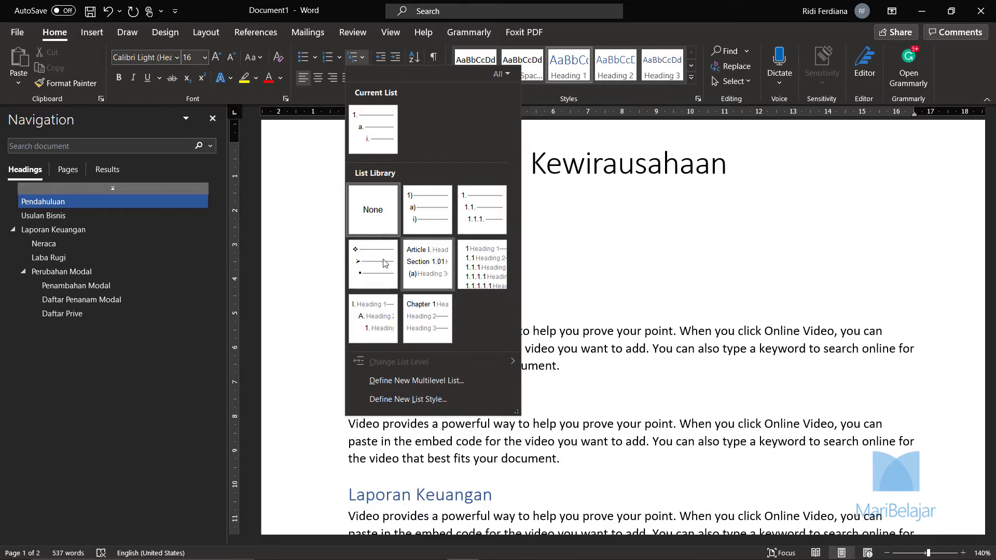
pyautogui.press('Escape')
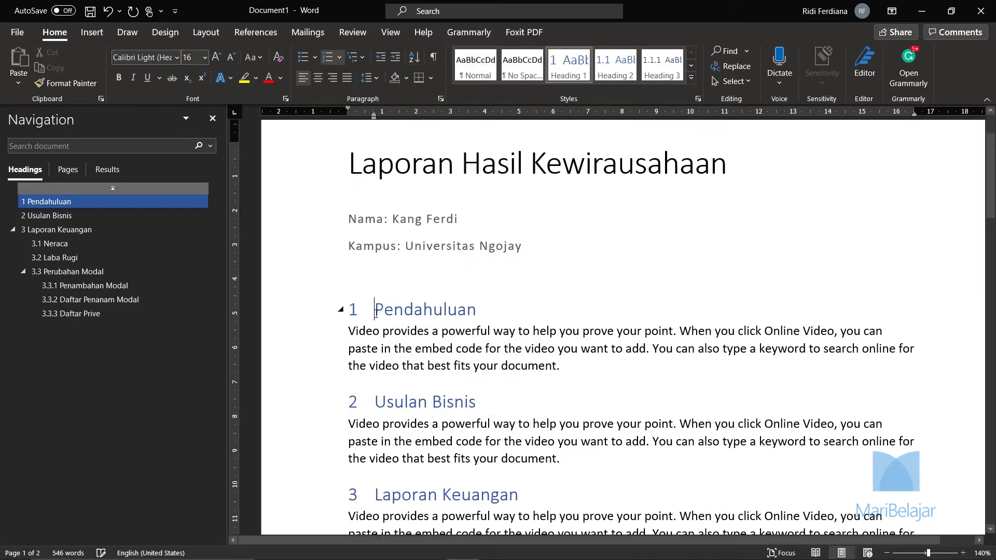
pyautogui.scroll(-20, 540, 347)
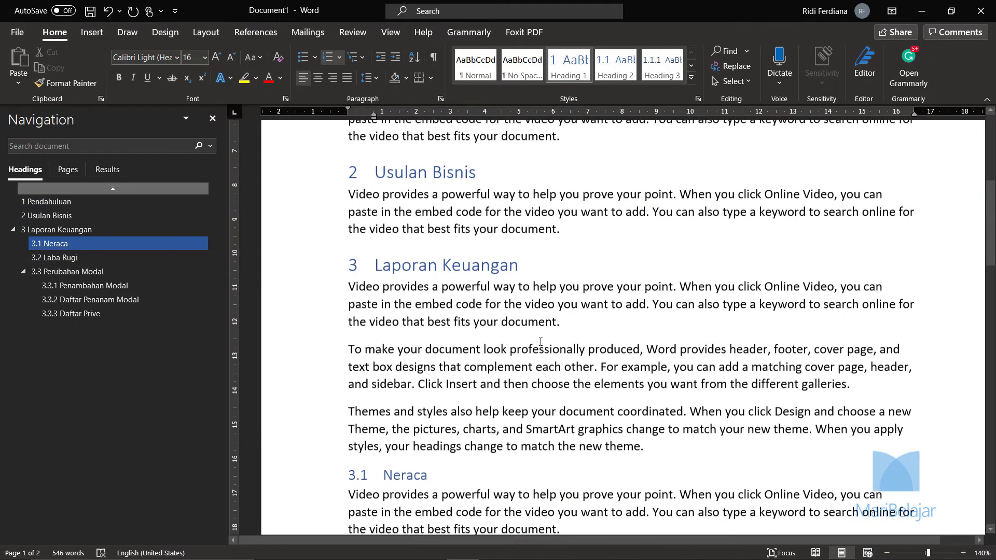
pyautogui.scroll(-4, 540, 337)
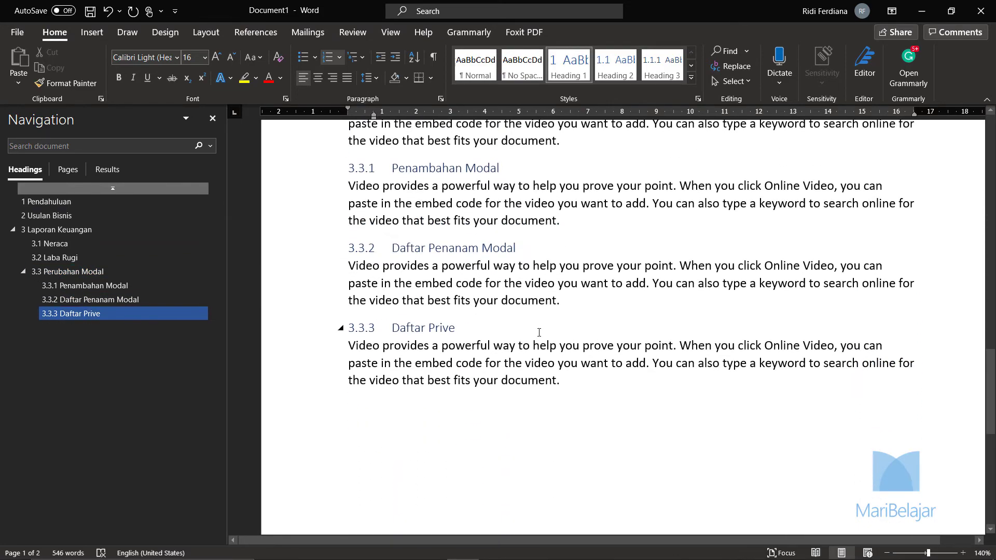
pyautogui.scroll(7, 539, 334)
pyautogui.scroll(20, 539, 332)
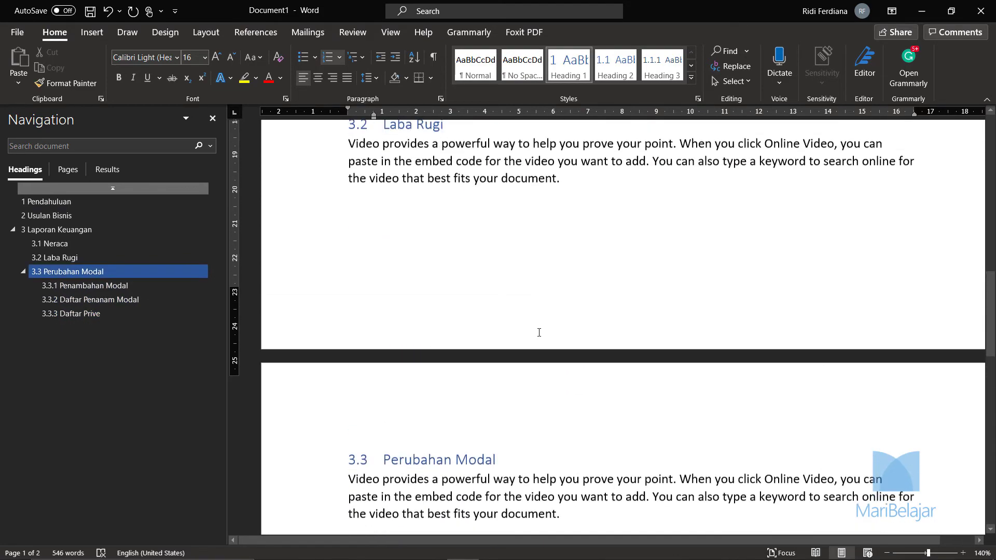
pyautogui.scroll(3, 539, 332)
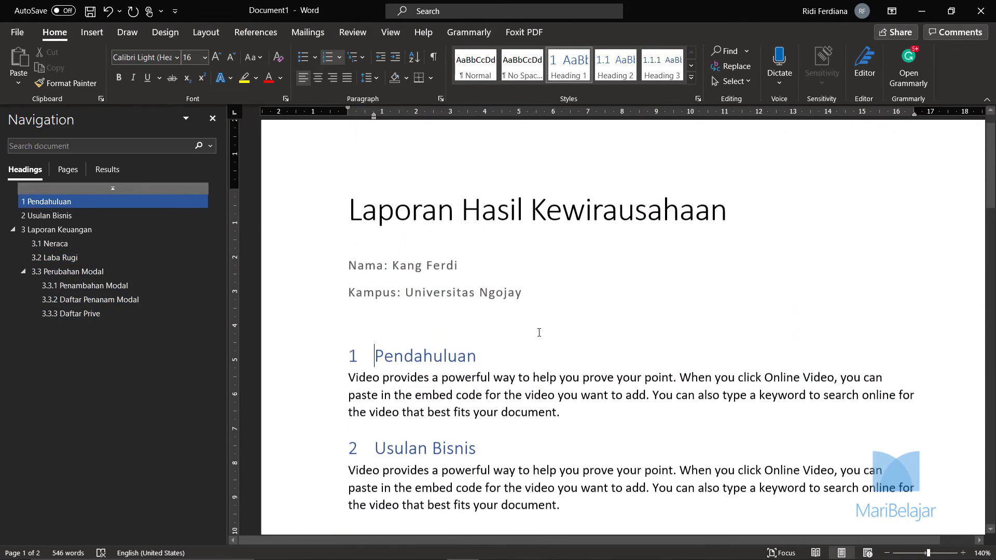
# Step: Insert a Plain Number 3 page number at the bottom of the page and return to the body text
pyautogui.scroll(-20, 557, 346)
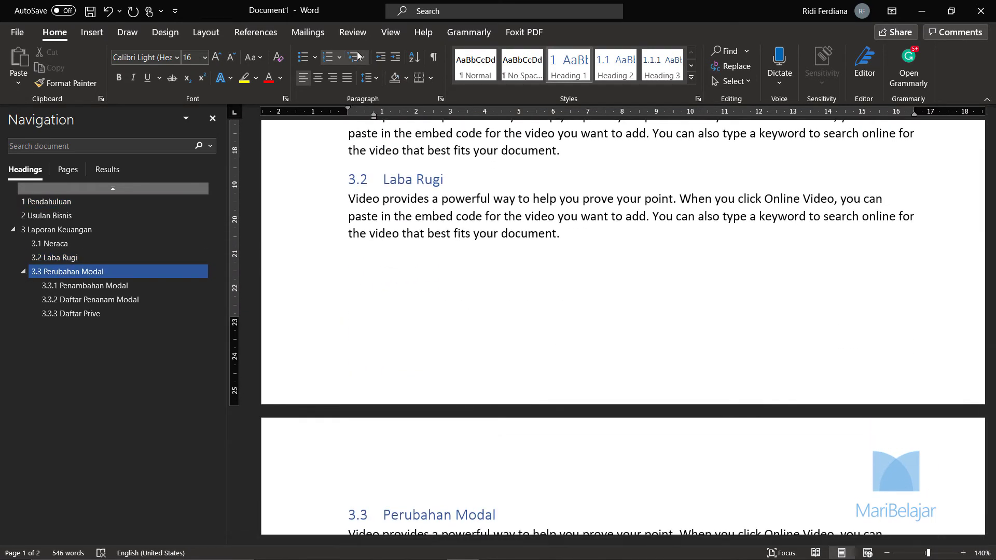
pyautogui.doubleClick(391, 377)
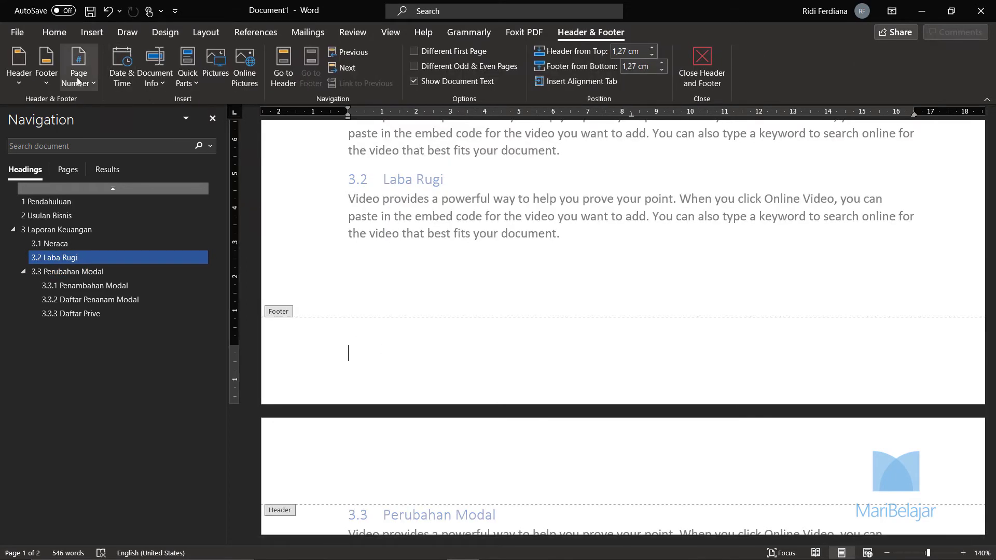
pyautogui.click(78, 72)
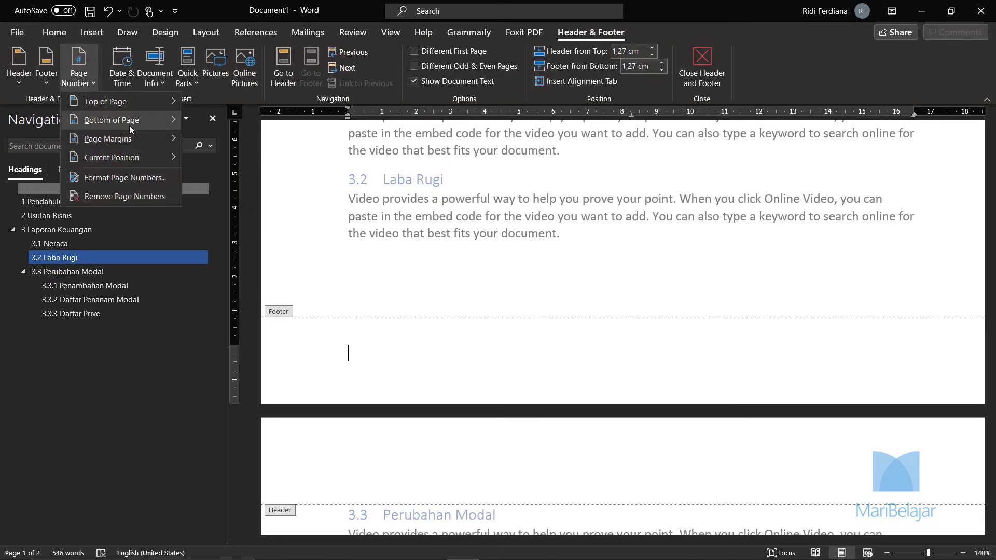
pyautogui.moveTo(130, 125)
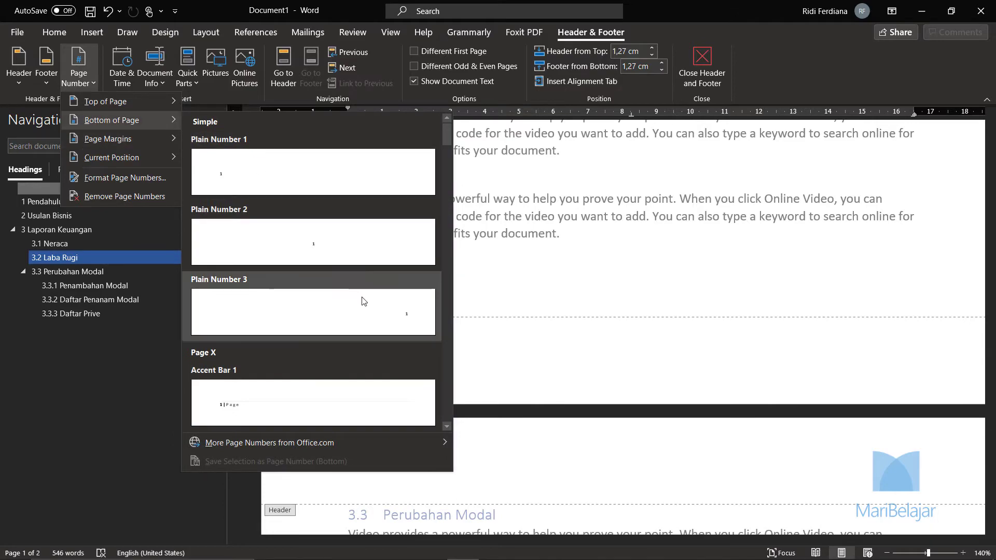
pyautogui.click(364, 301)
pyautogui.scroll(12, 589, 374)
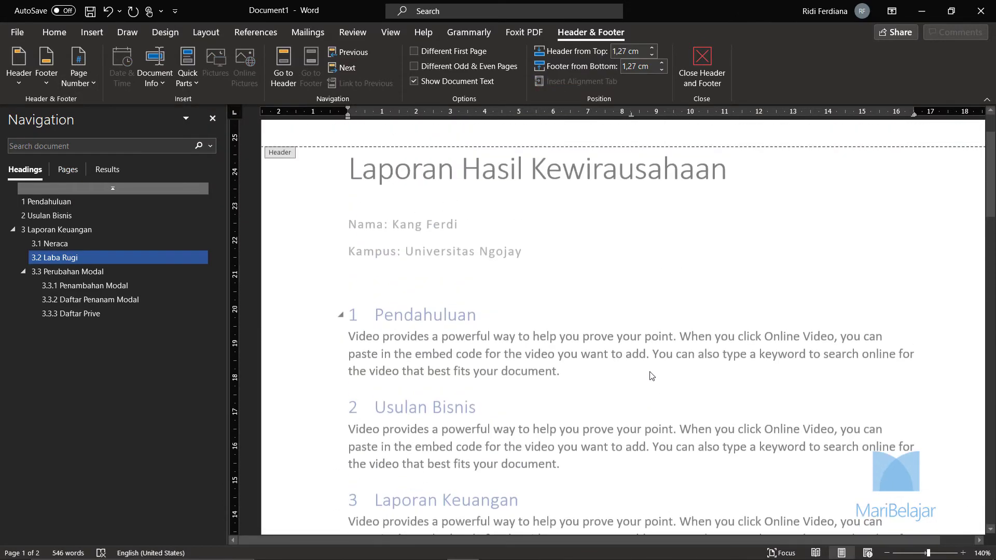
pyautogui.scroll(1, 650, 372)
pyautogui.scroll(-7, 593, 403)
pyautogui.doubleClick(593, 403)
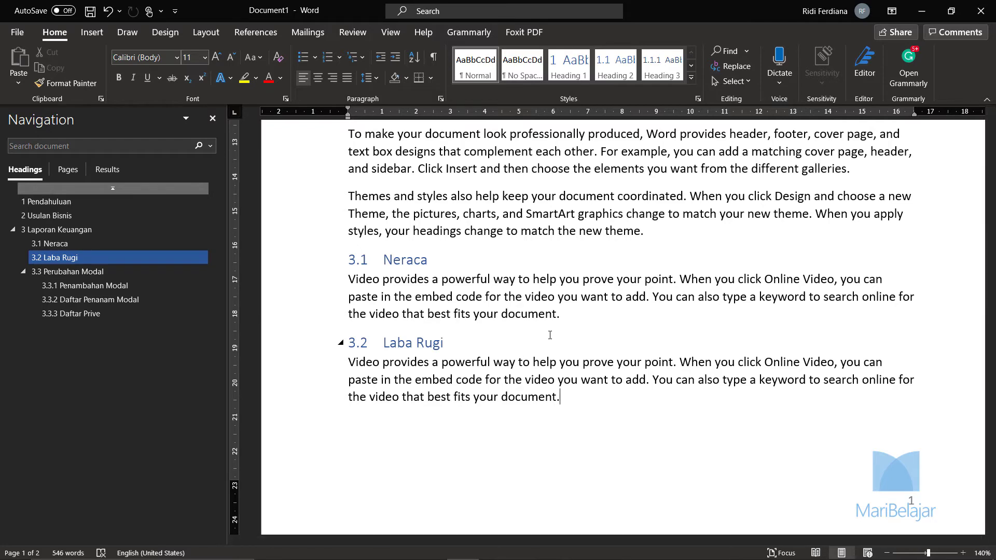
# Step: Insert a page break on the empty line above the "Pendahuluan" heading, separating it from the title page
pyautogui.hotkey('ctrl', 'Home')
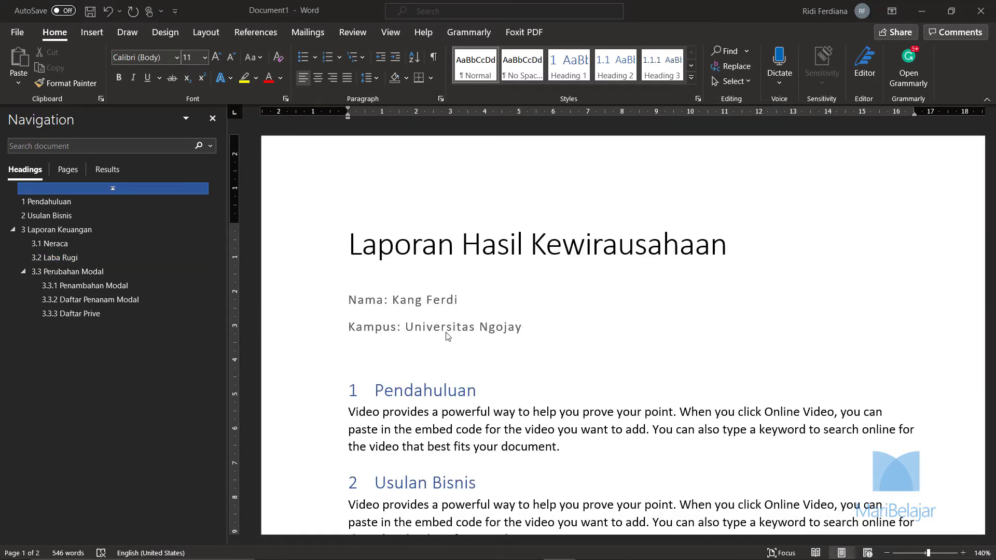
pyautogui.click(362, 389)
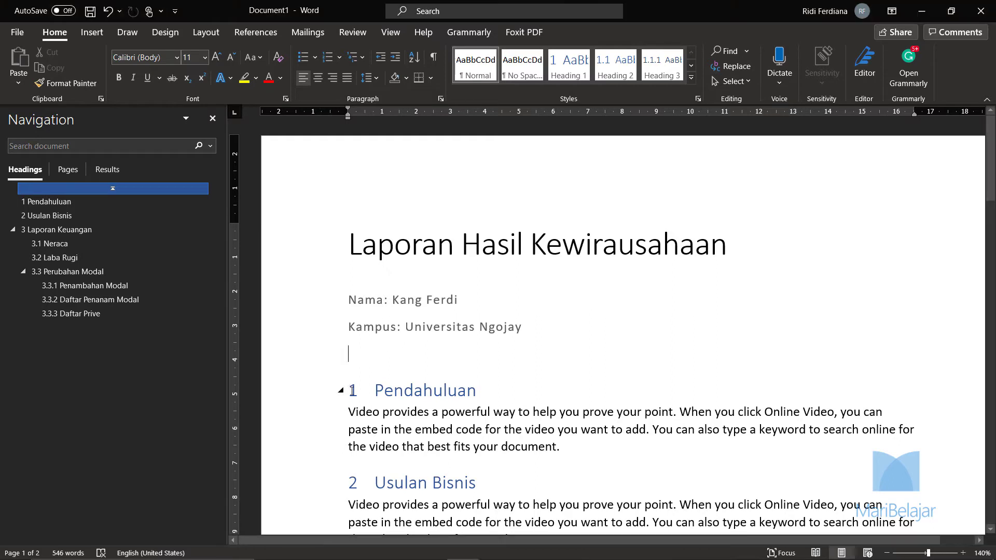
pyautogui.click(358, 351)
pyautogui.click(88, 36)
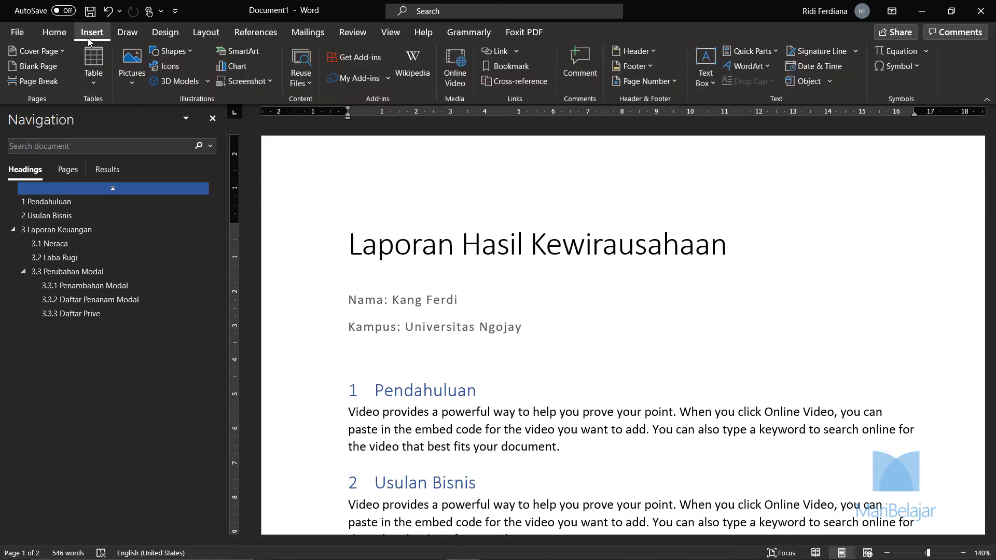
pyautogui.click(28, 83)
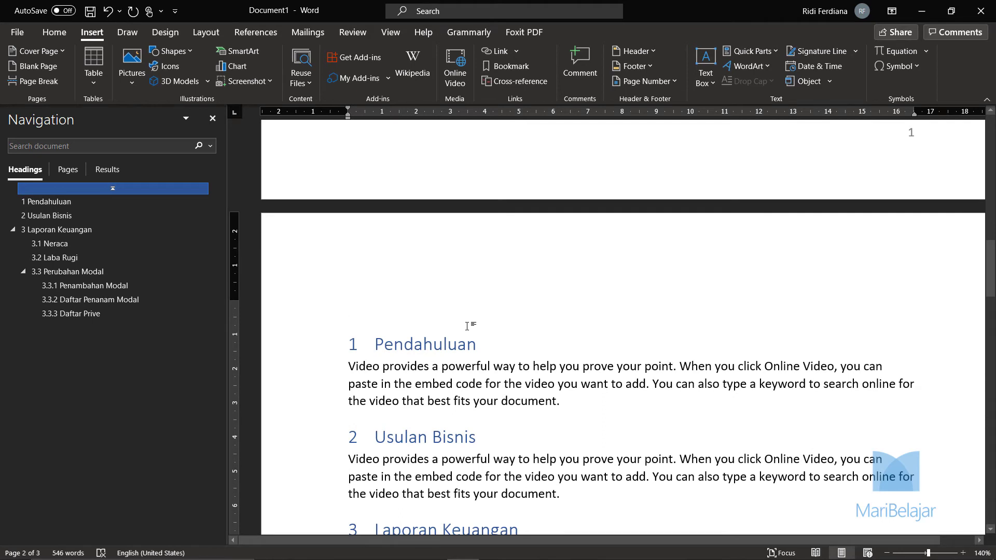
# Step: Insert a second page break directly before "Pendahuluan" to leave a blank page after the title page
pyautogui.press('Down')
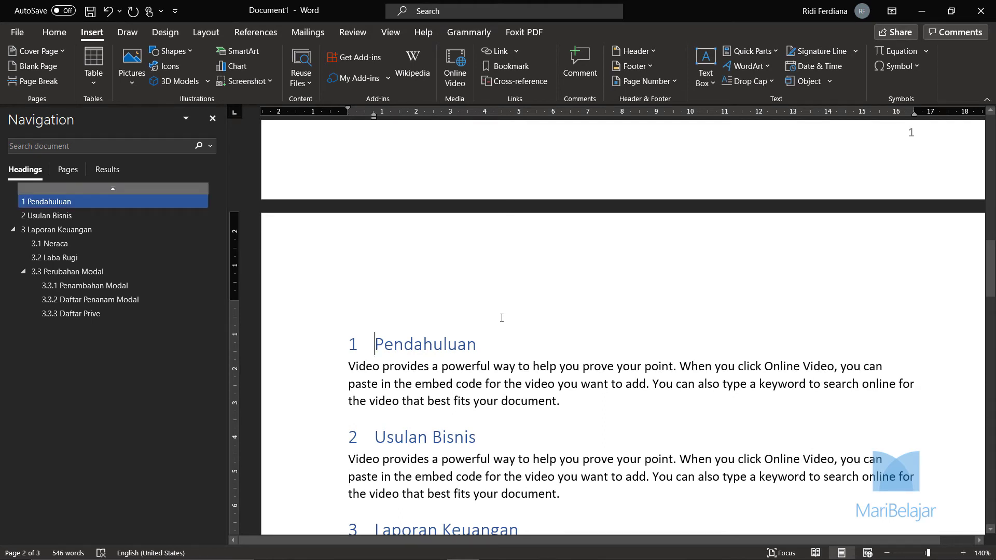
pyautogui.click(32, 82)
pyautogui.scroll(5, 415, 307)
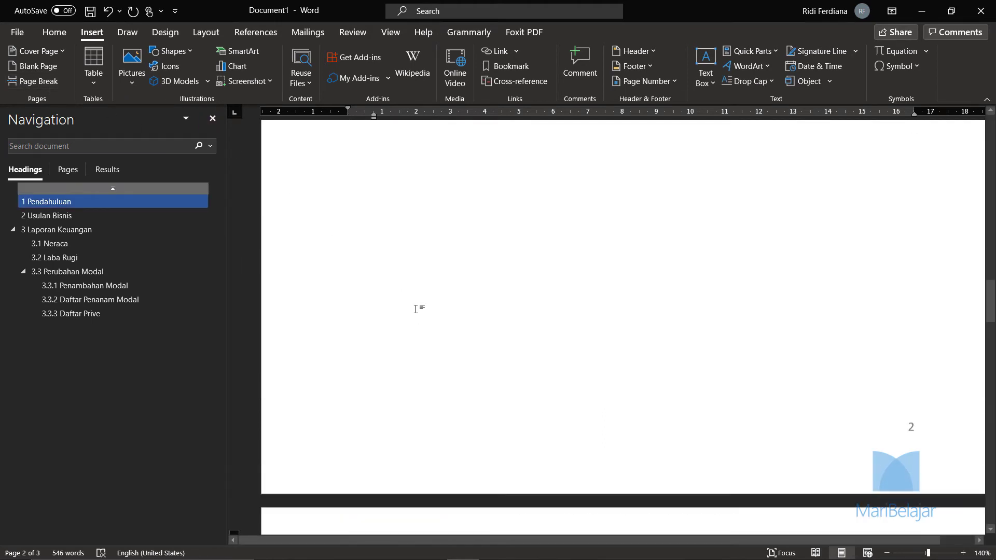
pyautogui.scroll(3, 416, 309)
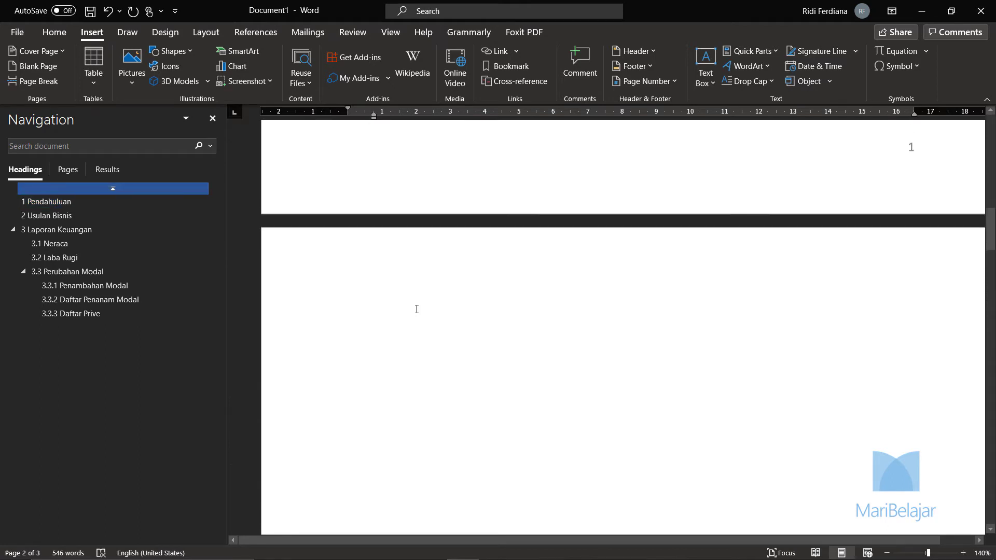
# Step: Insert an Automatic Table 1 table of contents on the blank second page
pyautogui.click(375, 337)
pyautogui.scroll(3, 435, 360)
pyautogui.scroll(10, 434, 361)
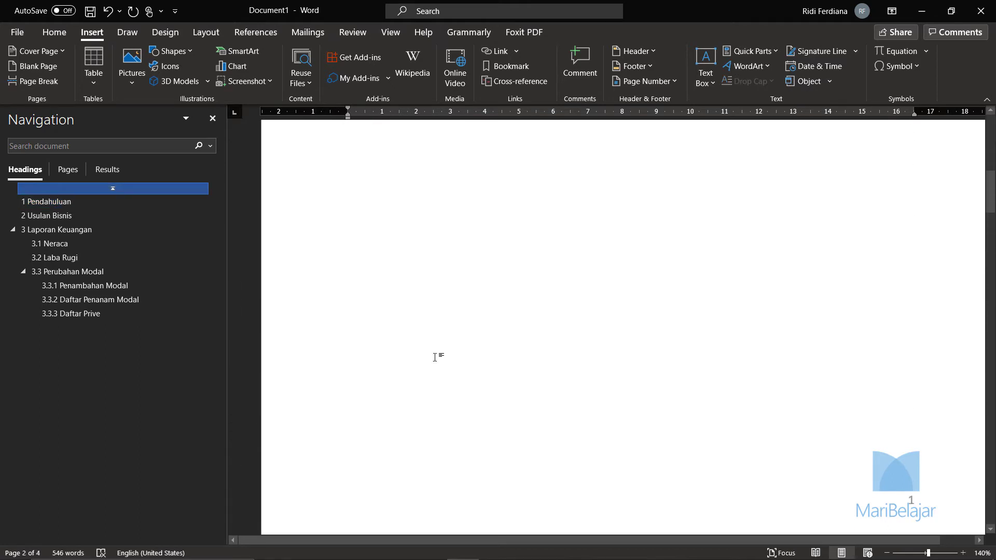
pyautogui.scroll(-10, 434, 355)
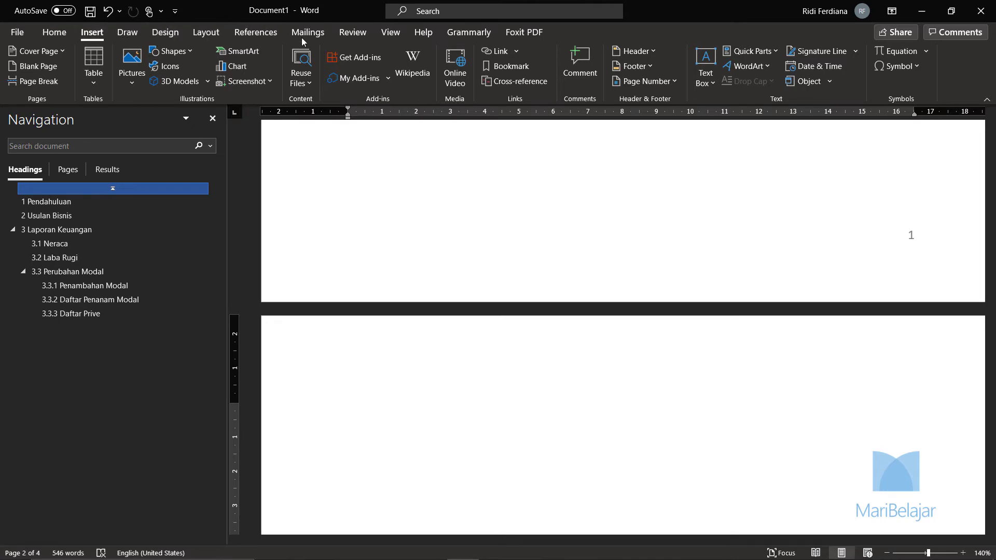
pyautogui.click(265, 35)
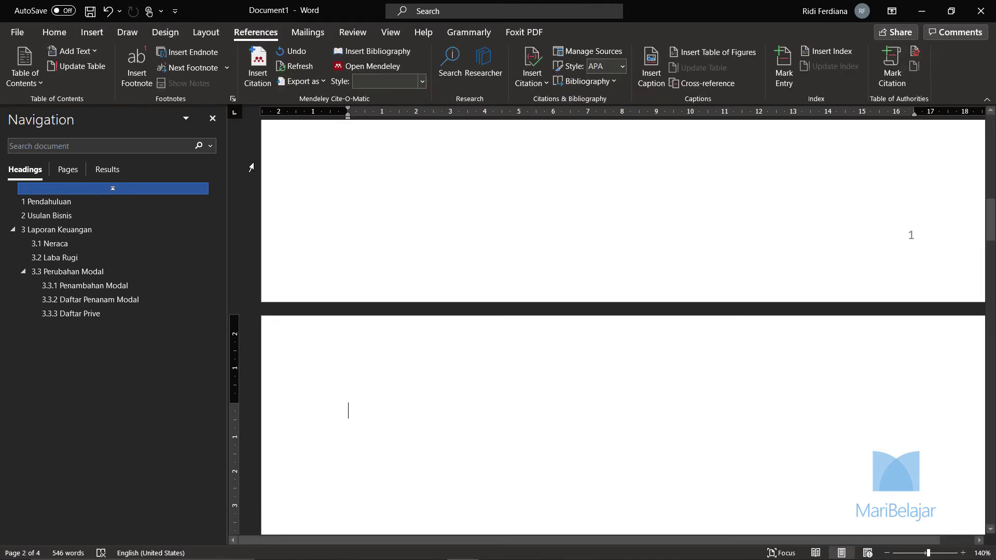
pyautogui.click(30, 83)
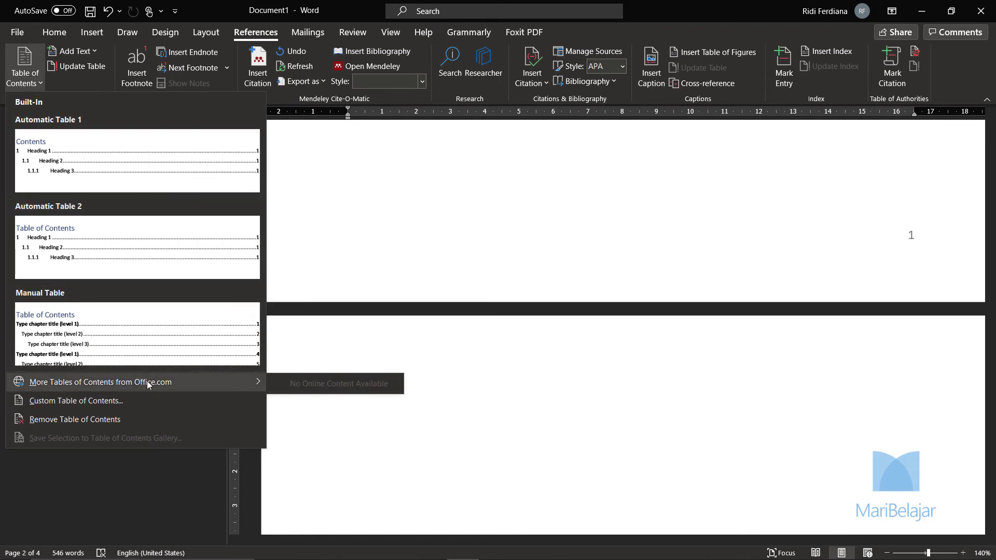
pyautogui.click(83, 161)
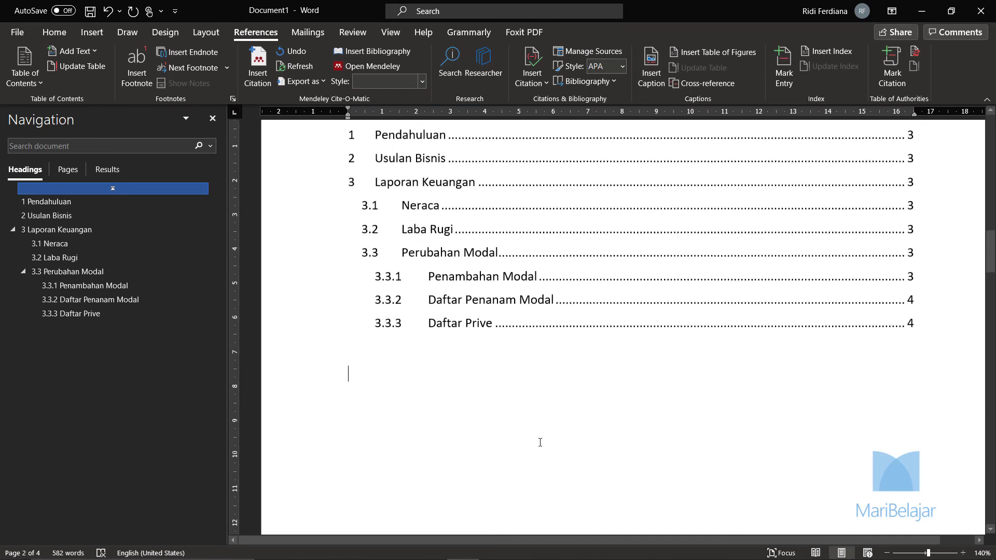
# Step: Replace the table of contents title with "Daftar Isi" and centre it
pyautogui.click(415, 247)
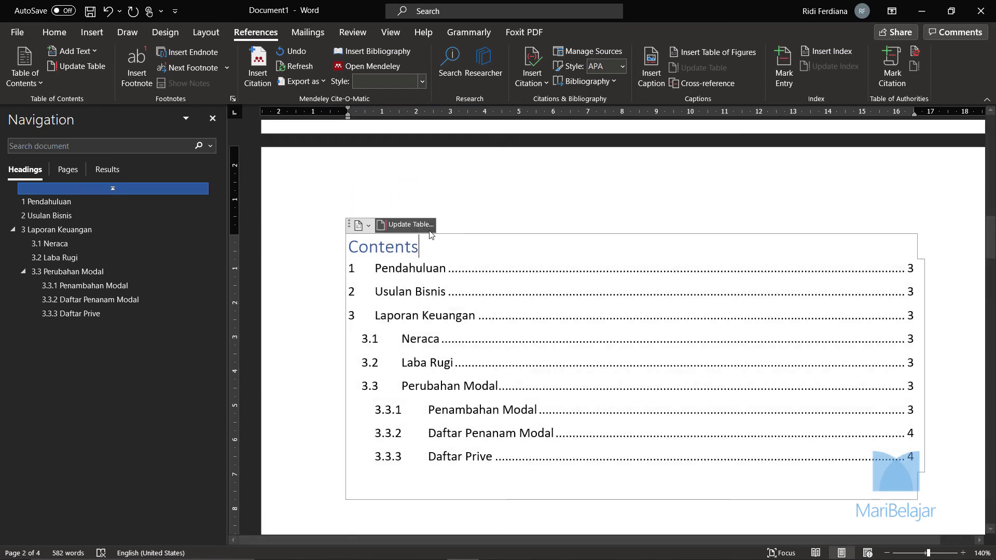
pyautogui.doubleClick(416, 247)
pyautogui.write('Daftar Isi')
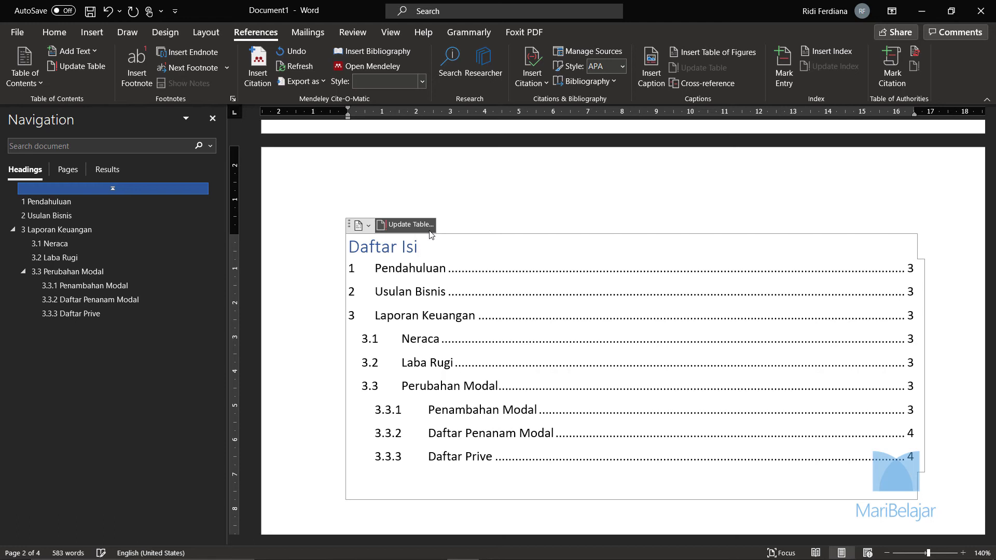
pyautogui.hotkey('ctrl', 'e')
pyautogui.click(456, 351)
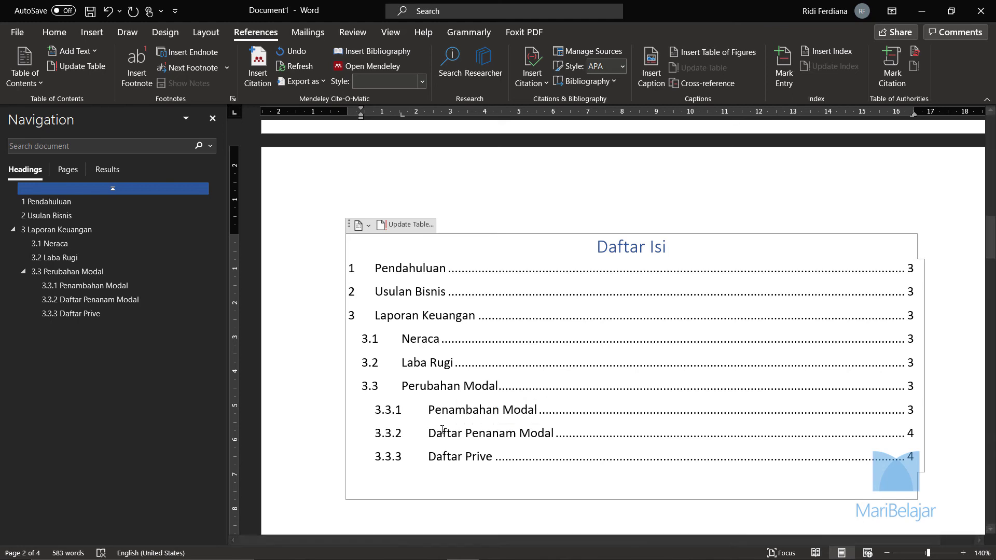
pyautogui.rightClick(441, 429)
pyautogui.click(473, 342)
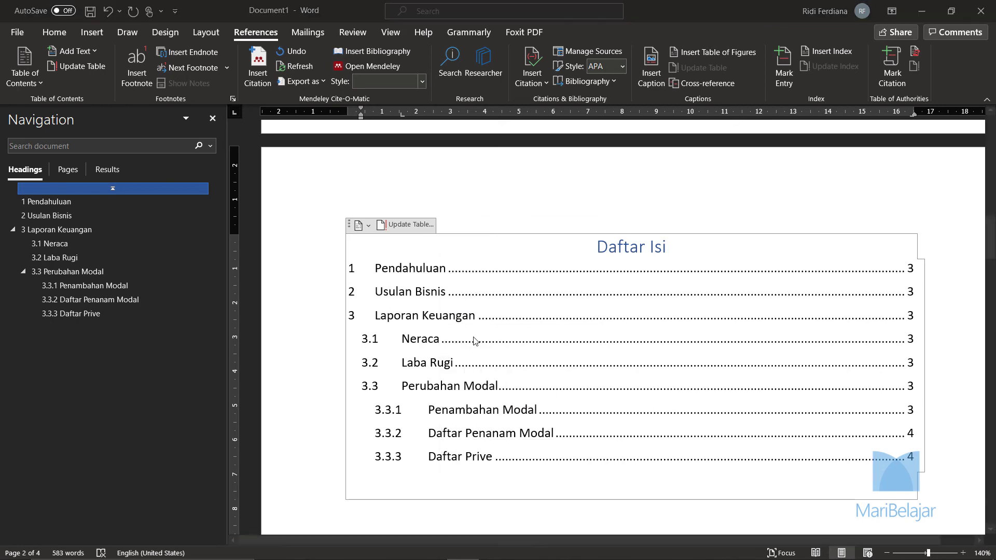
pyautogui.click(424, 285)
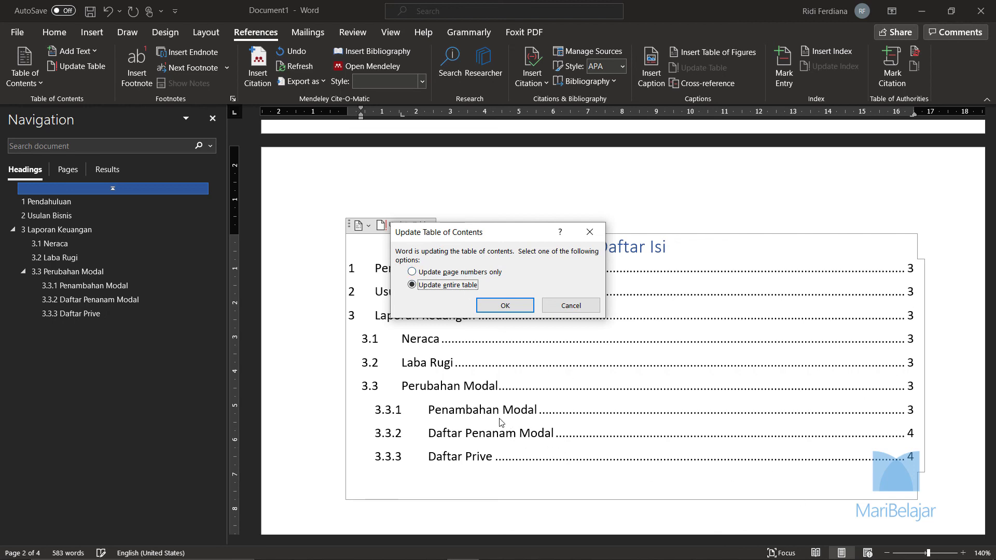
pyautogui.click(569, 306)
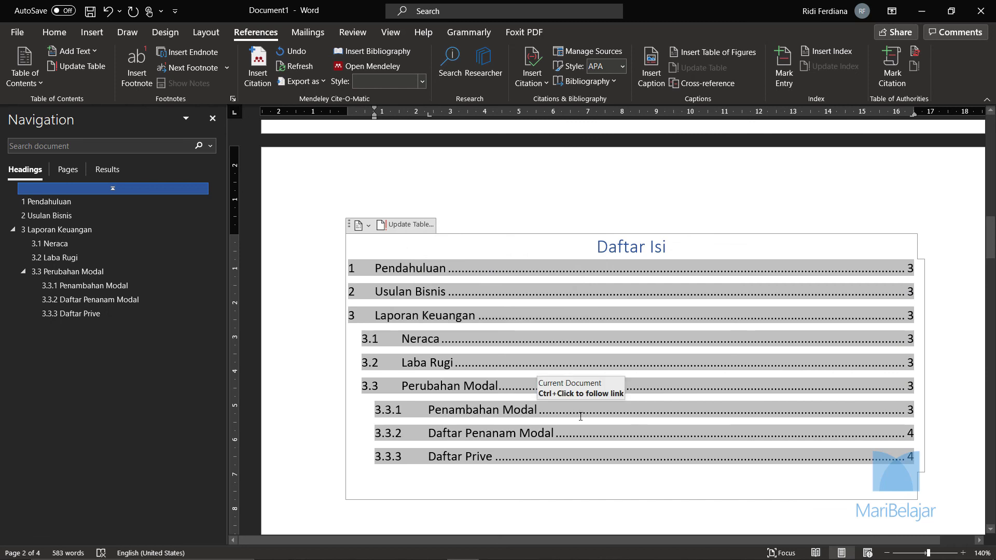
# Step: Go from the table of contents to the "Pendahuluan" section on the following page
pyautogui.scroll(-10, 580, 416)
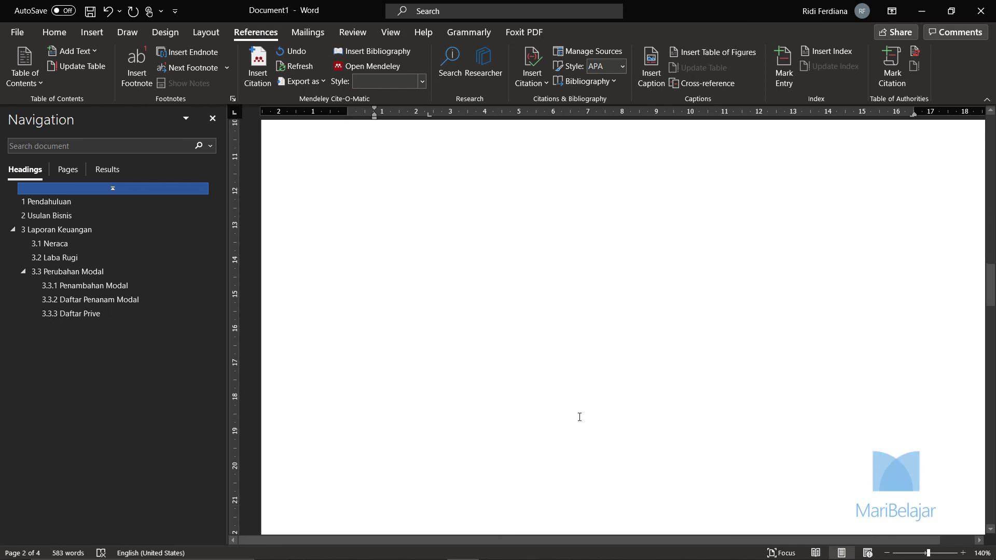
pyautogui.scroll(-5, 579, 416)
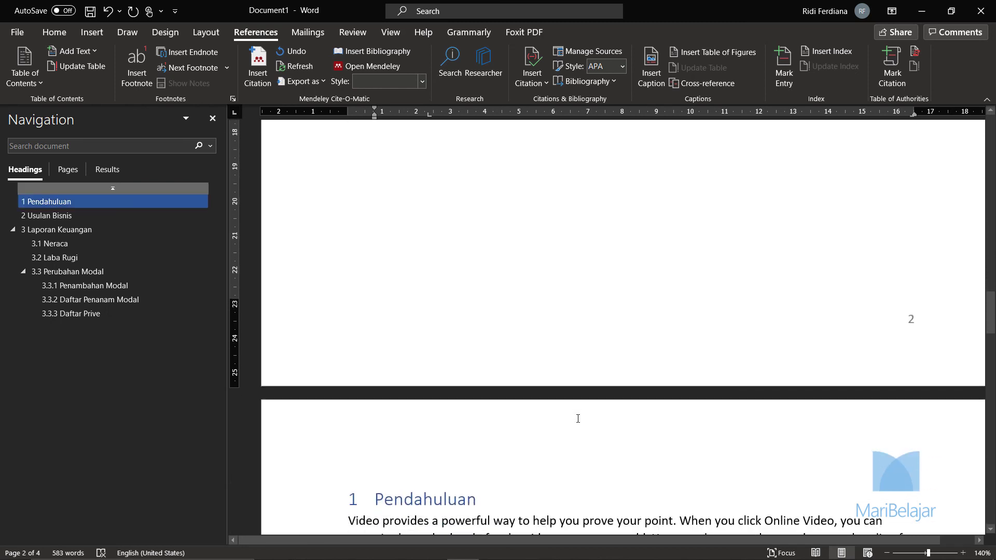